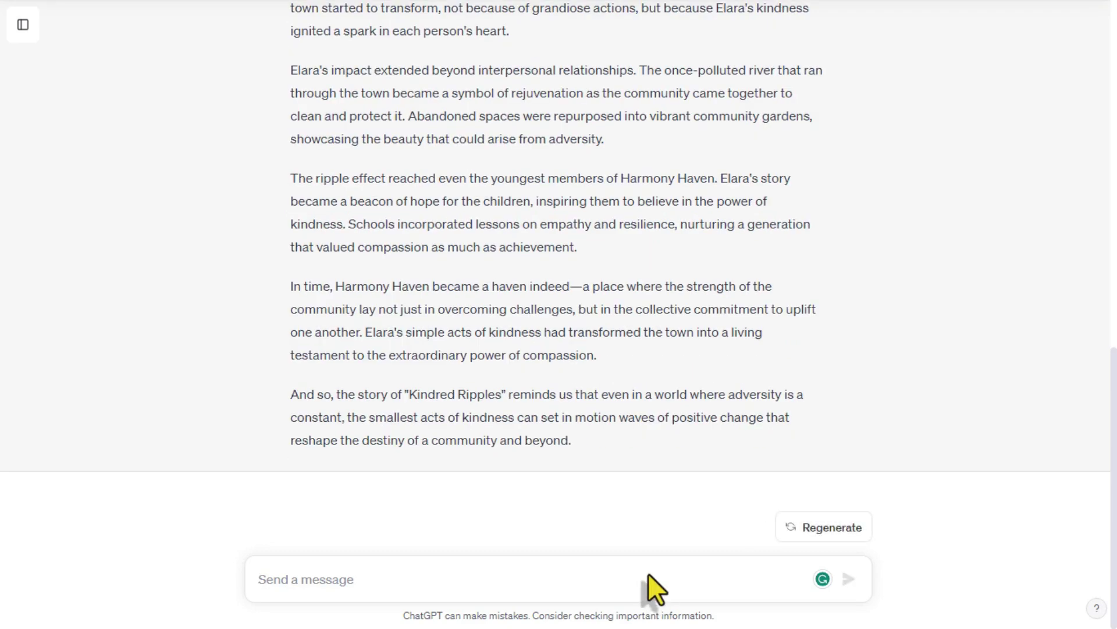
Switch to the Leonardo.Ai website and continue into its app through the account creation link
scroll(499, 411, up, 7)
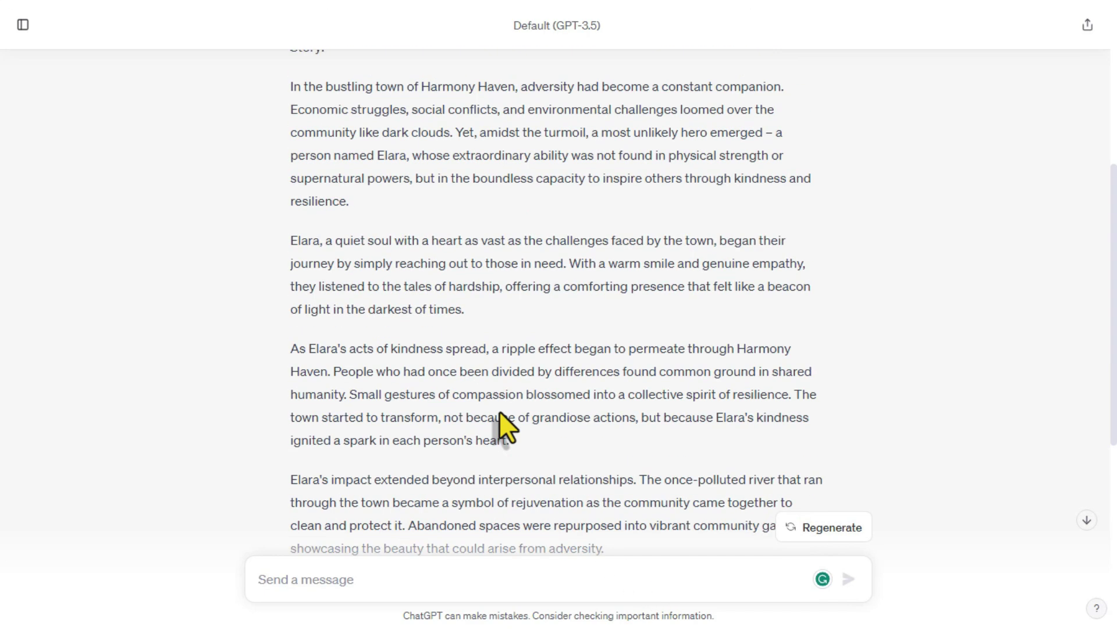
scroll(499, 410, up, 4)
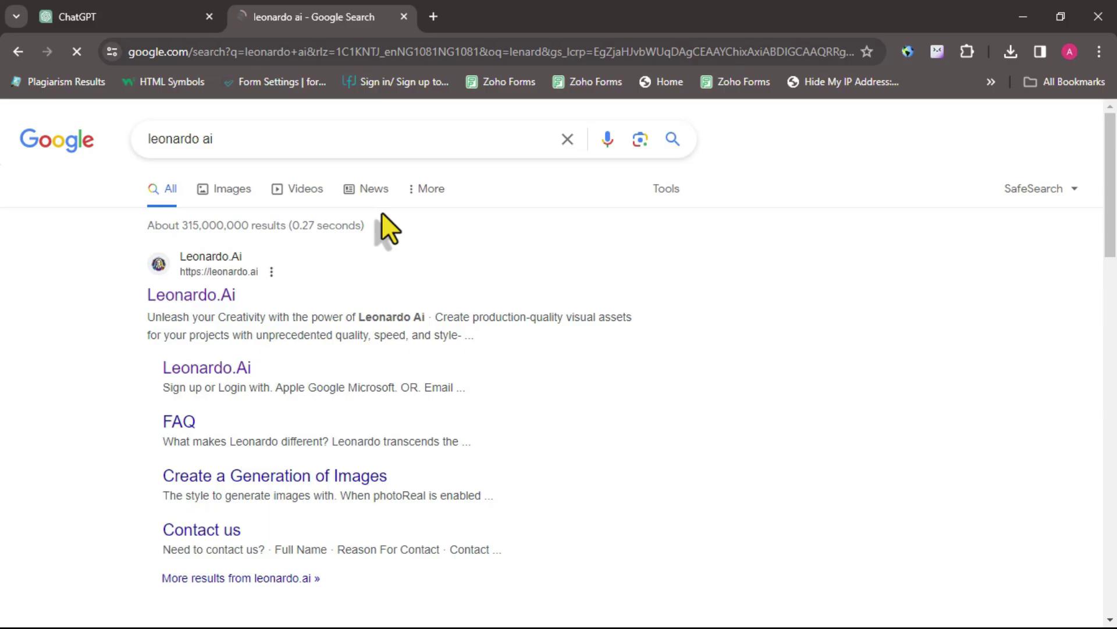
key(F11)
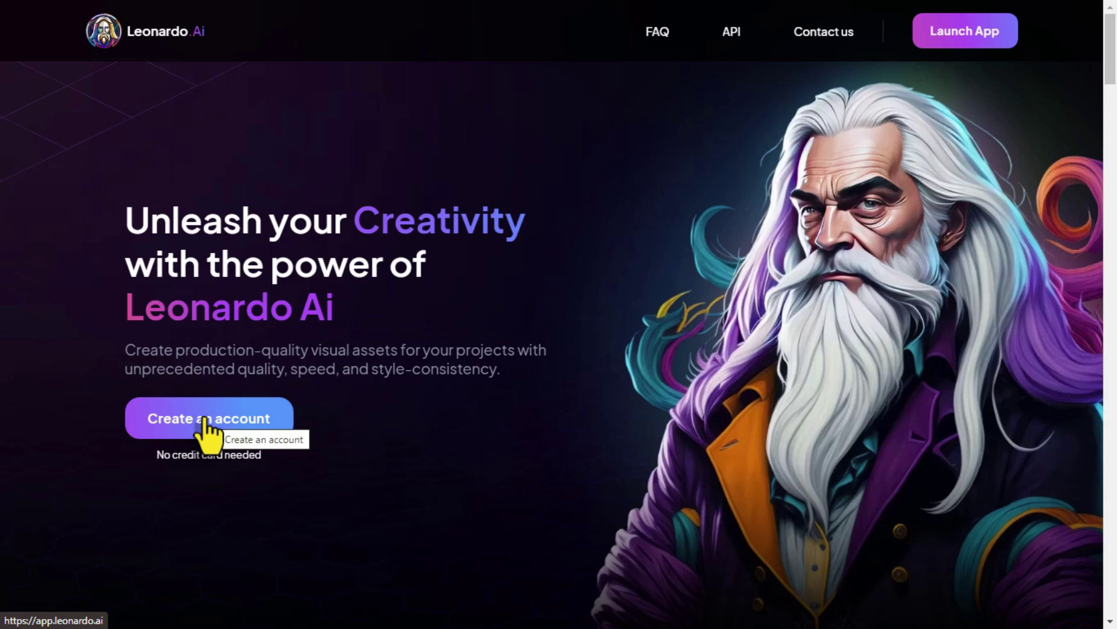
click(203, 419)
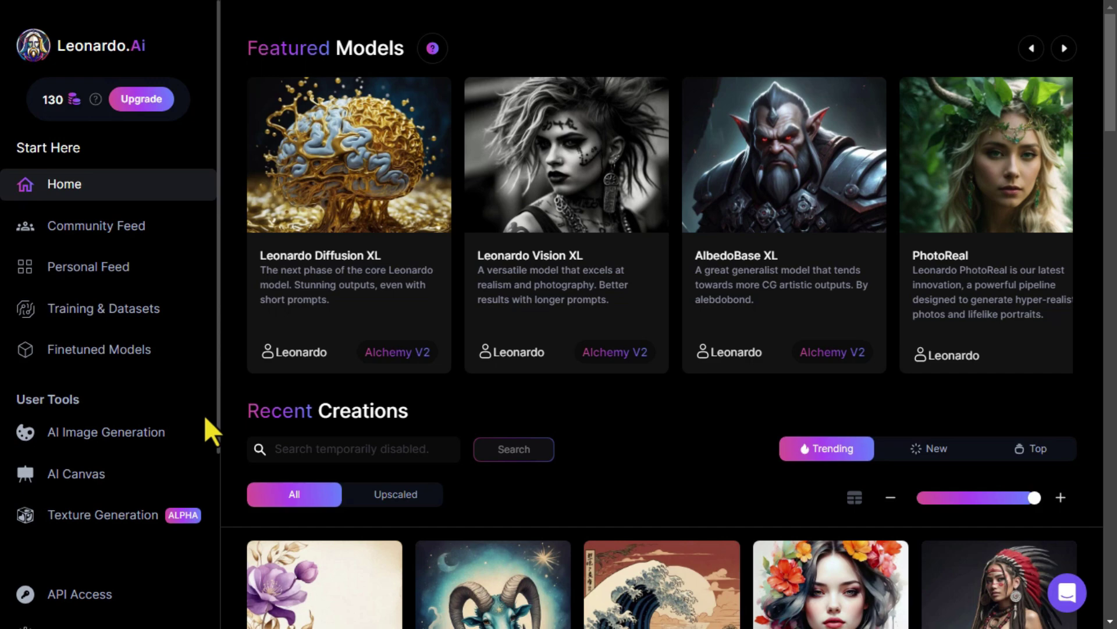
Open the AI Image Generation tool and clear the existing text from the prompt
scroll(357, 512, down, 3)
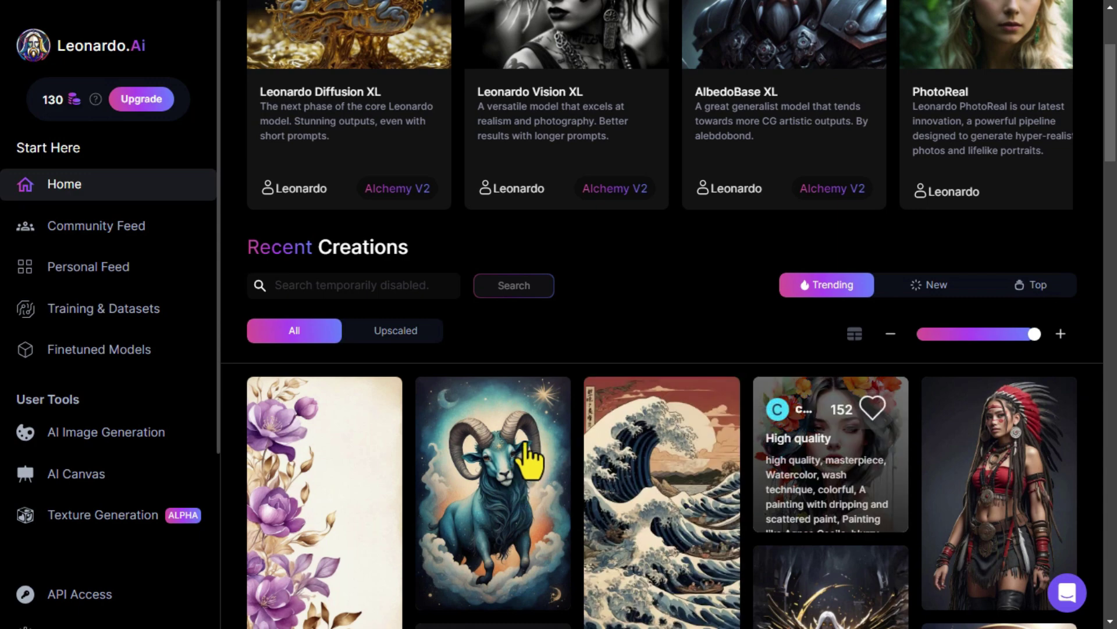
scroll(547, 414, down, 4)
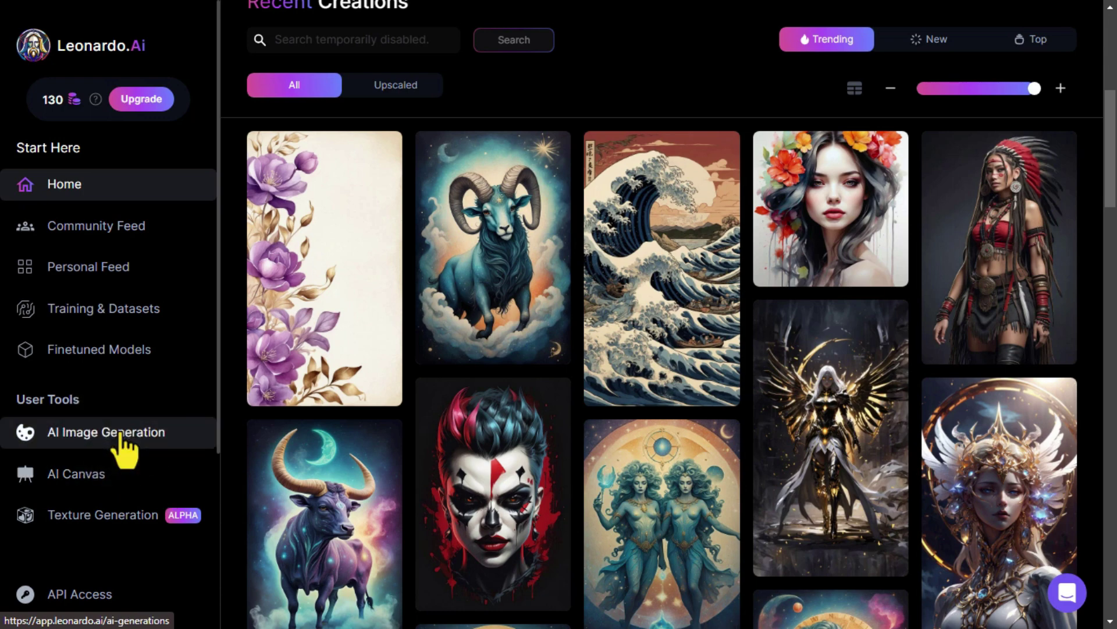
click(123, 438)
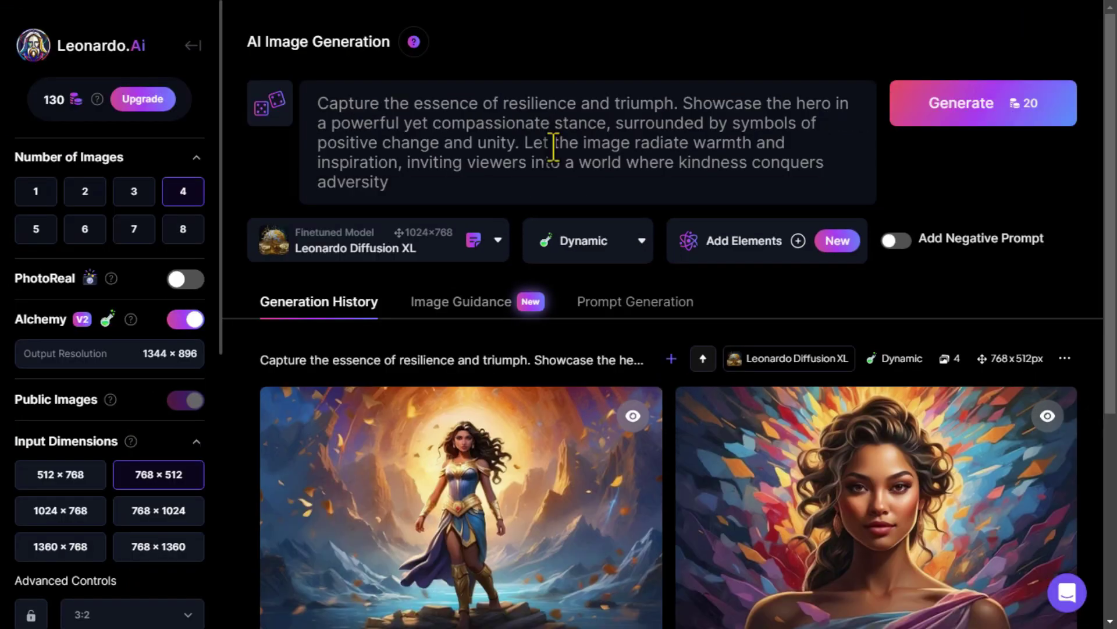
click(516, 101)
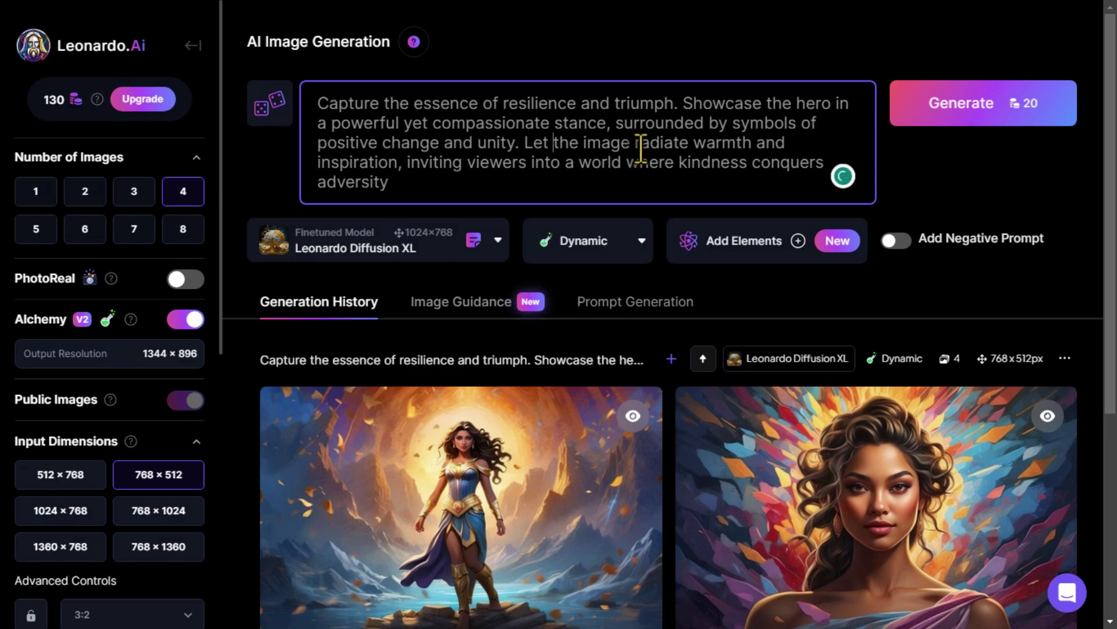
key(ctrl+a)
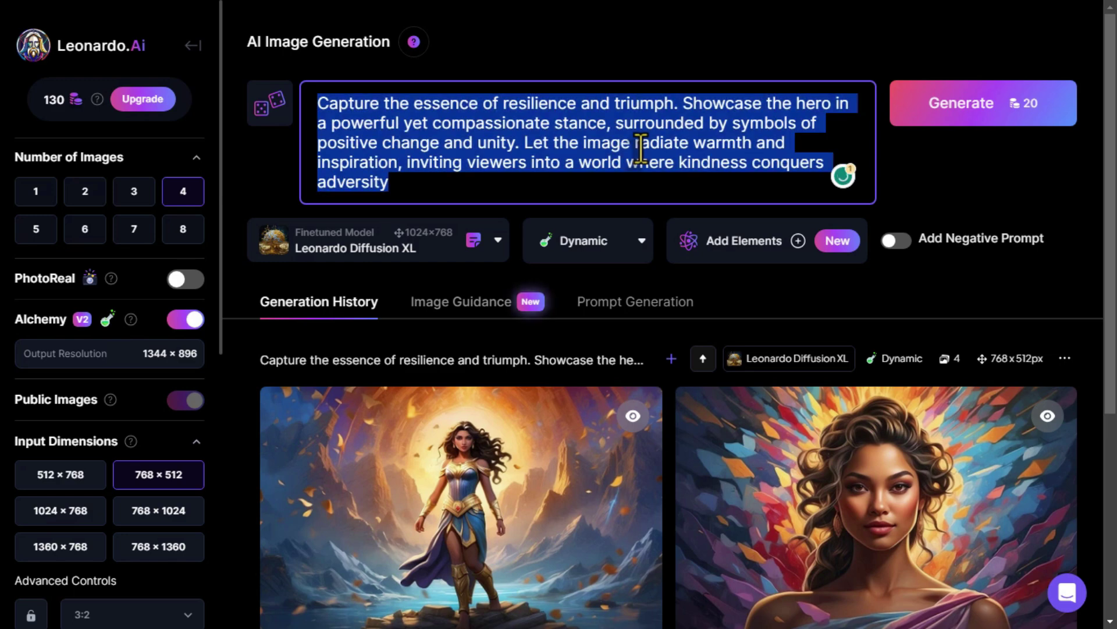
key(BackSpace)
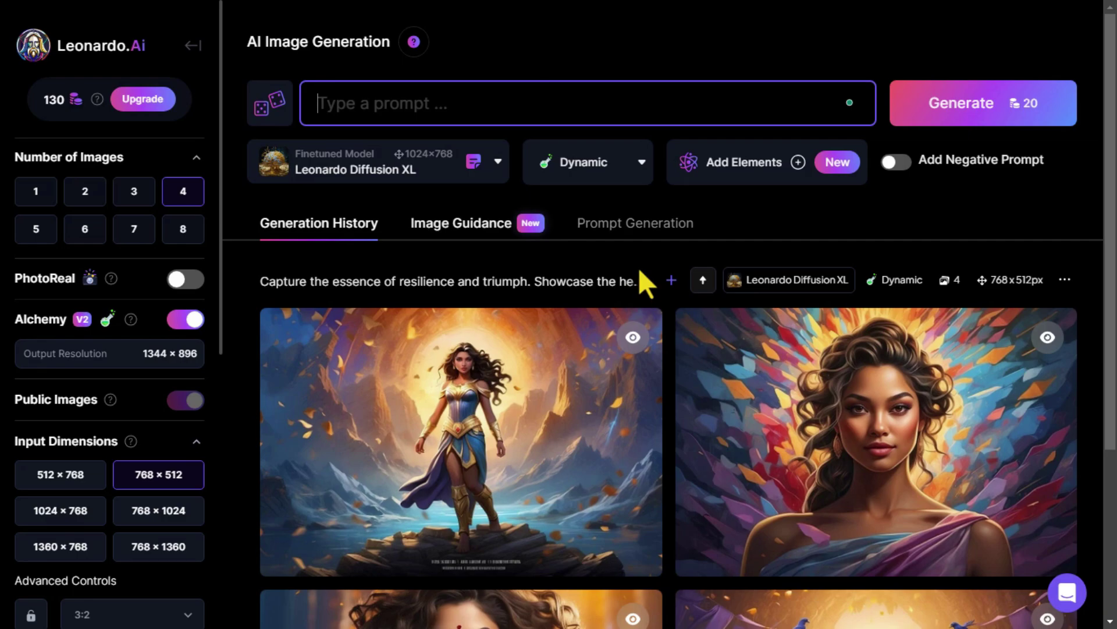
Switch to ChatGPT and copy the full image description paragraph of the "Kindred Ripples" story
key(F11)
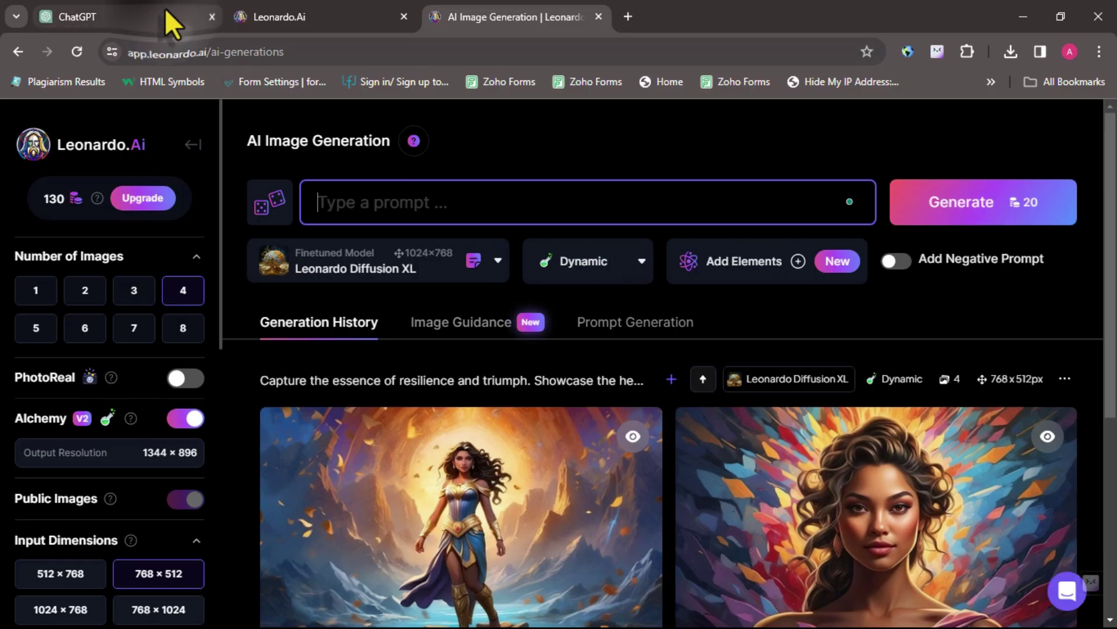
click(166, 18)
scroll(487, 366, down, 2)
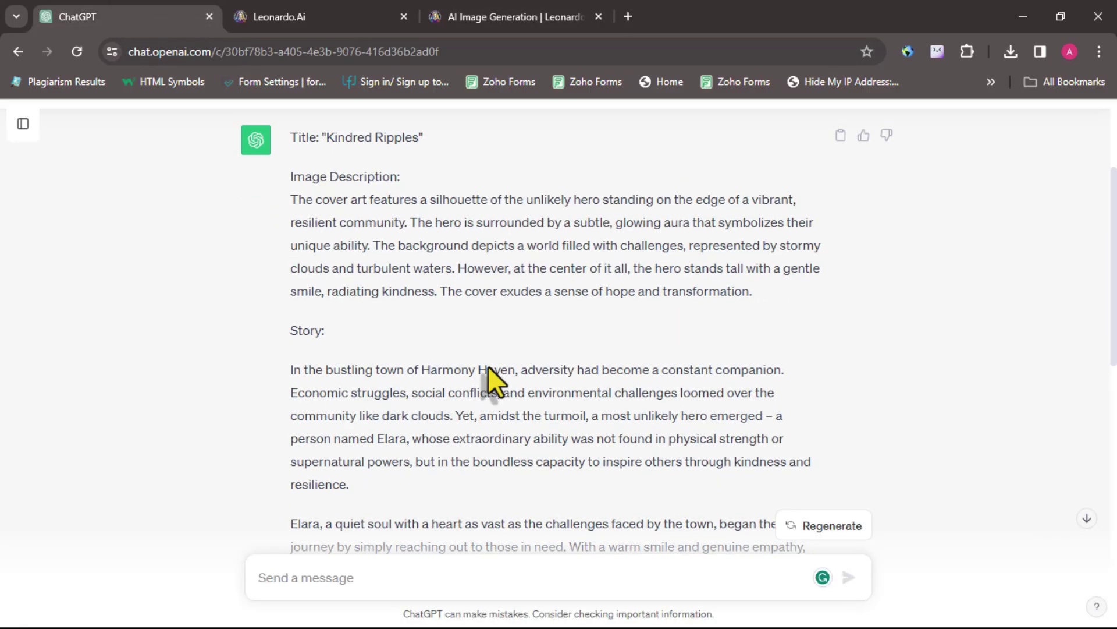
scroll(488, 366, up, 3)
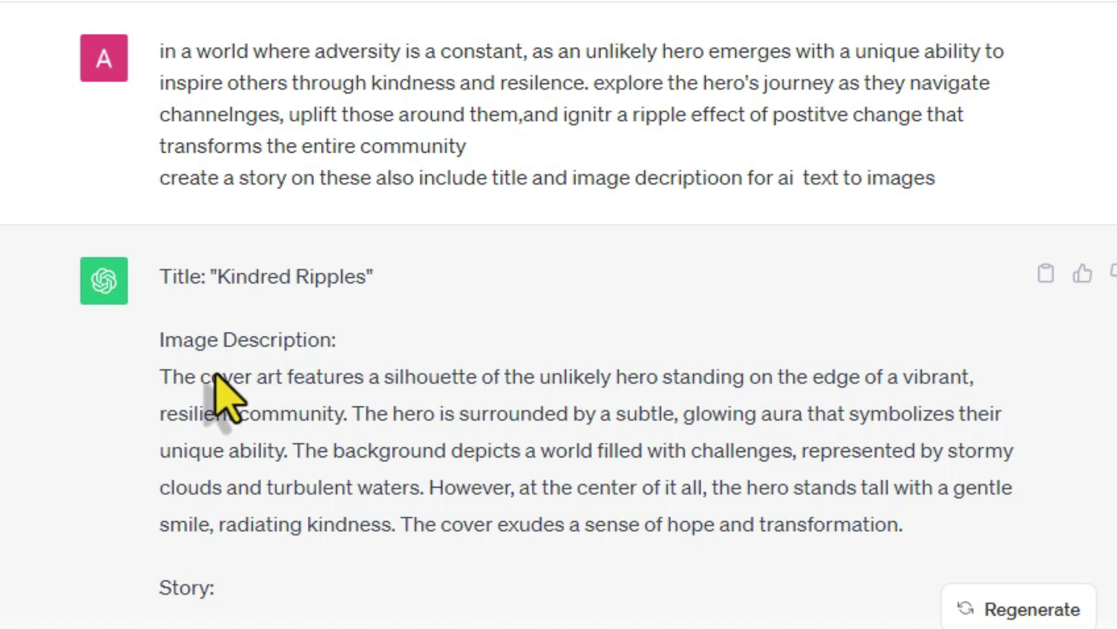
drag(160, 377, 928, 536)
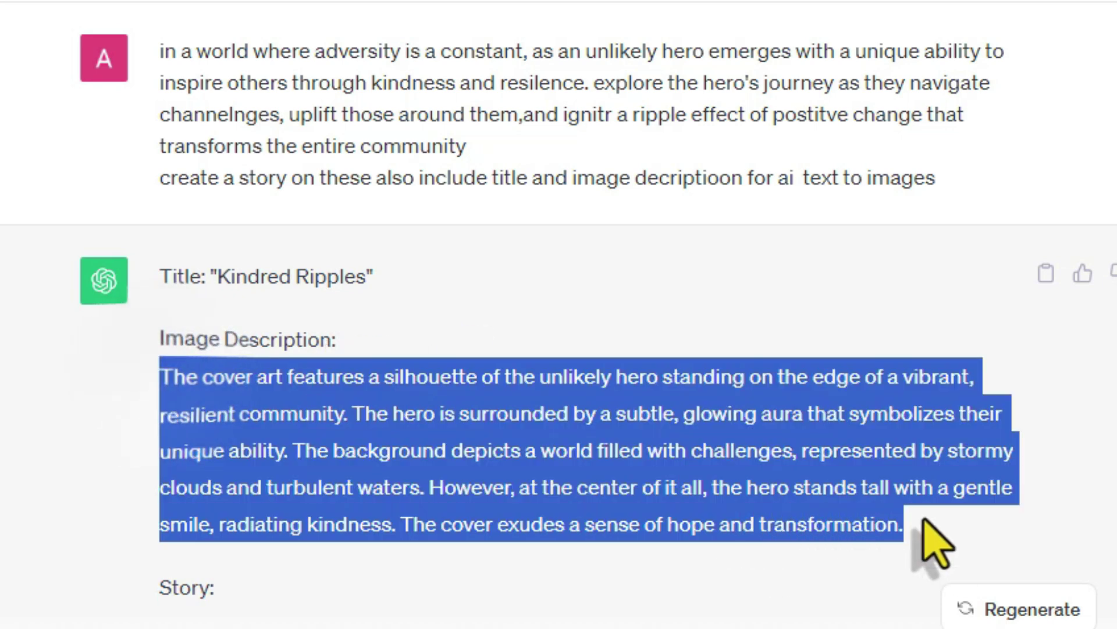
right_click(751, 473)
click(838, 70)
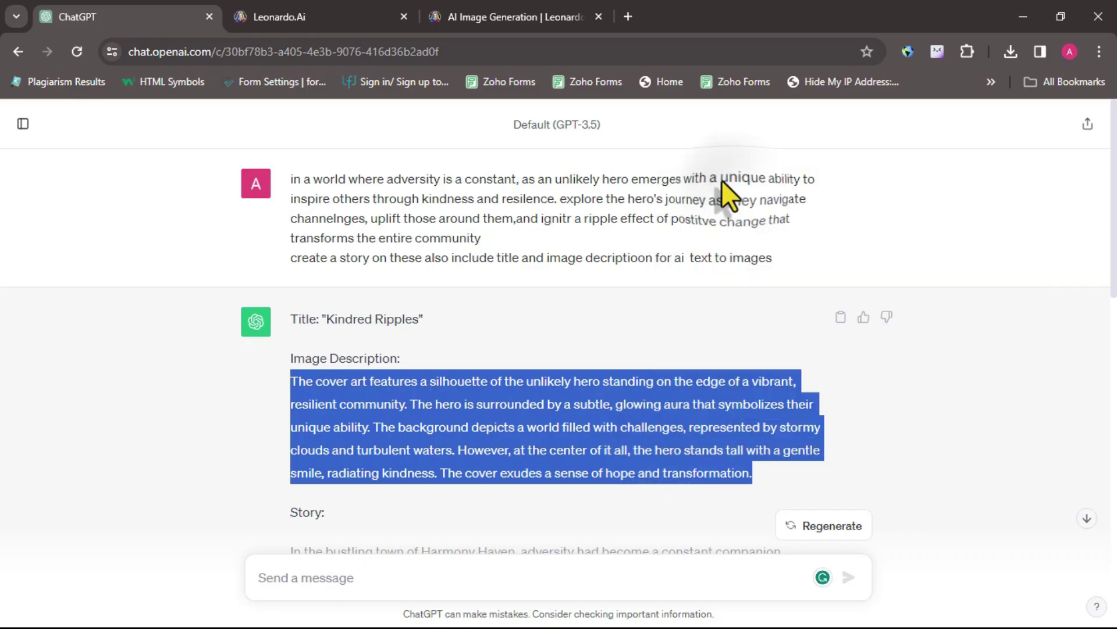
Return to Leonardo.Ai, paste the copied image description as the prompt and generate four images
click(535, 18)
key(F11)
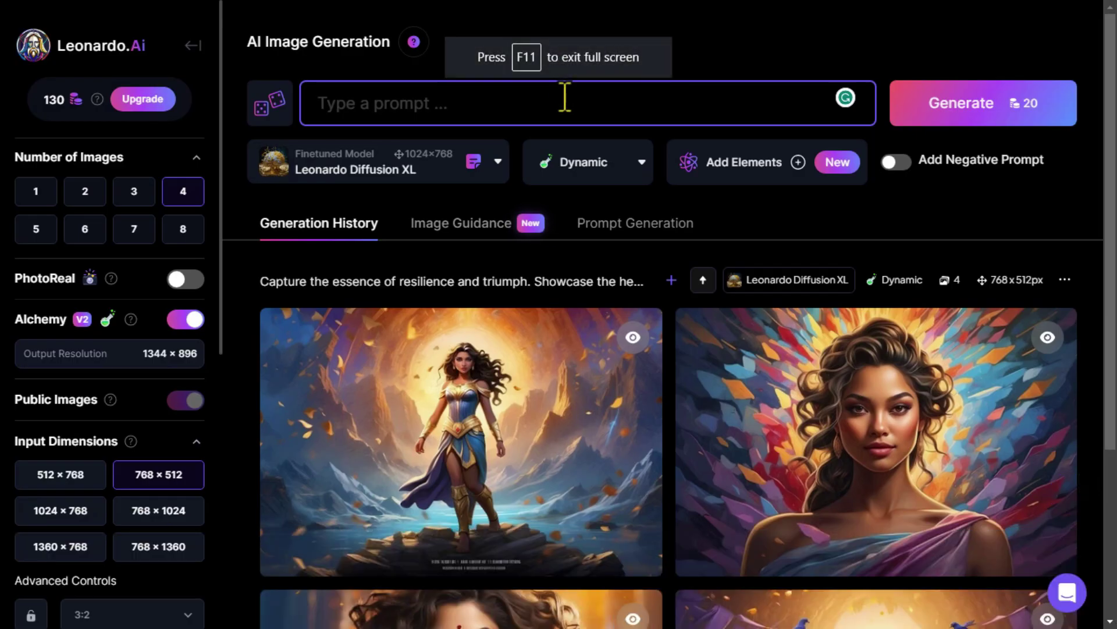
right_click(567, 108)
click(624, 257)
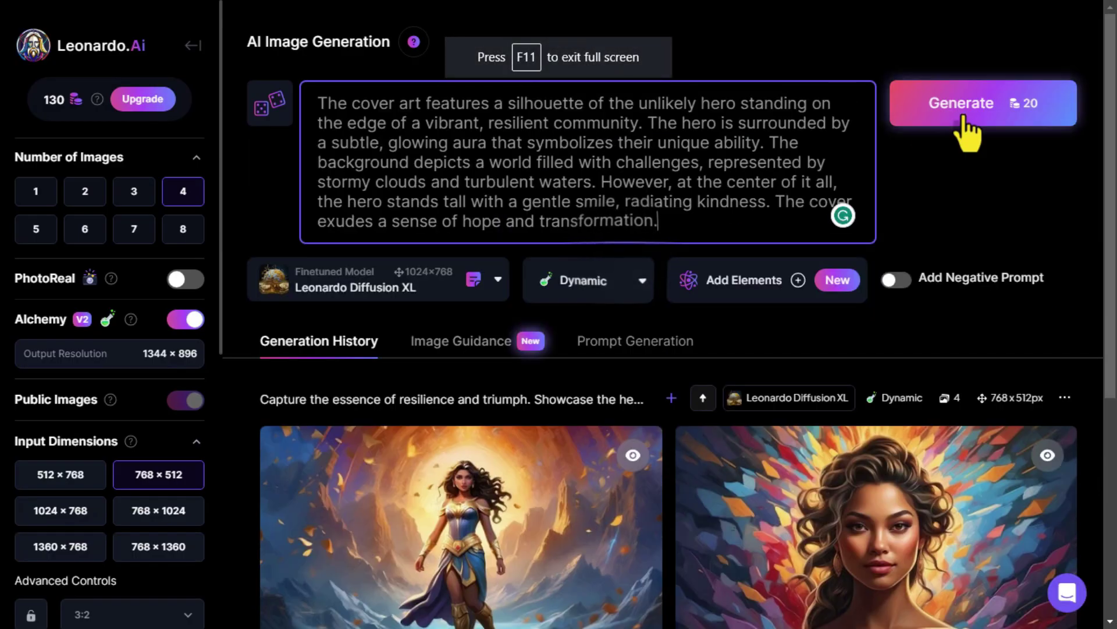
click(966, 119)
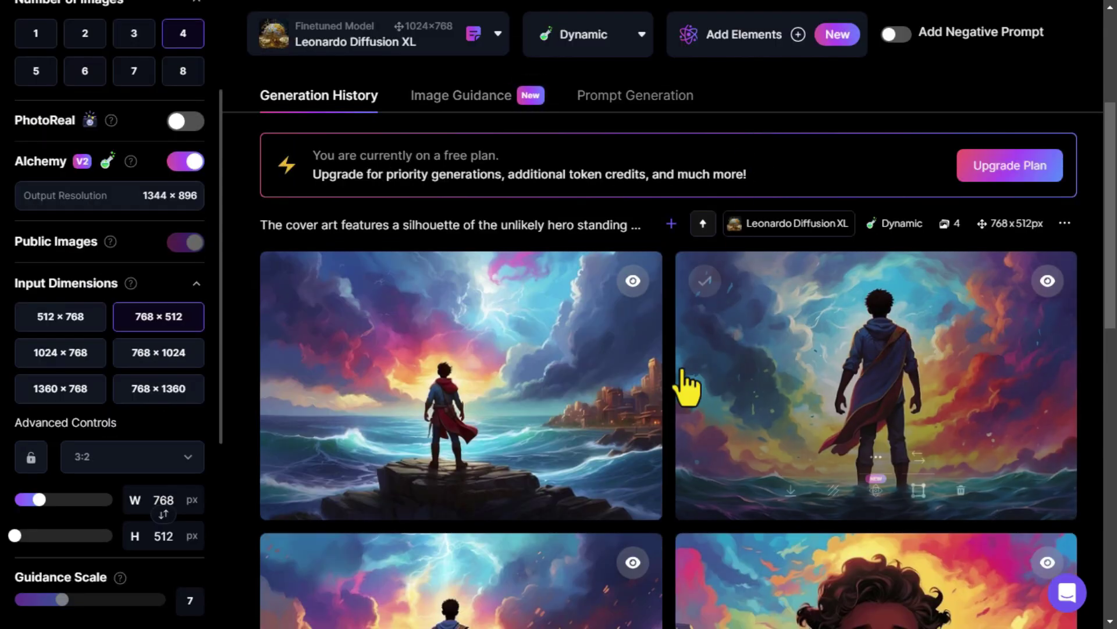
Set the aspect ratio of the image dimensions to 16:9
scroll(686, 386, down, 4)
scroll(687, 387, down, 9)
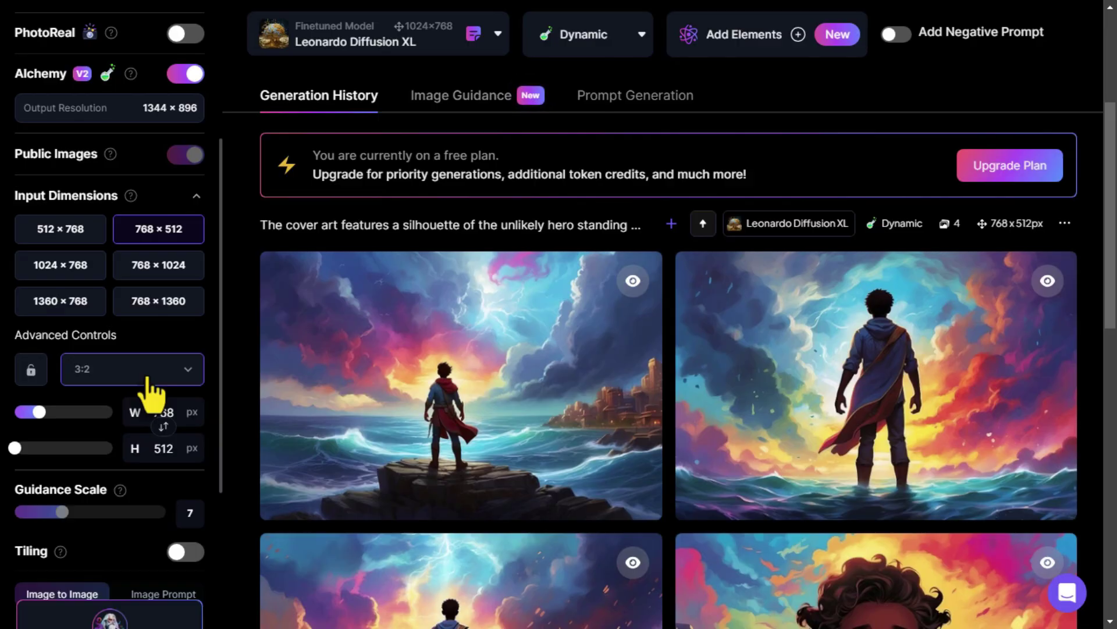
click(148, 381)
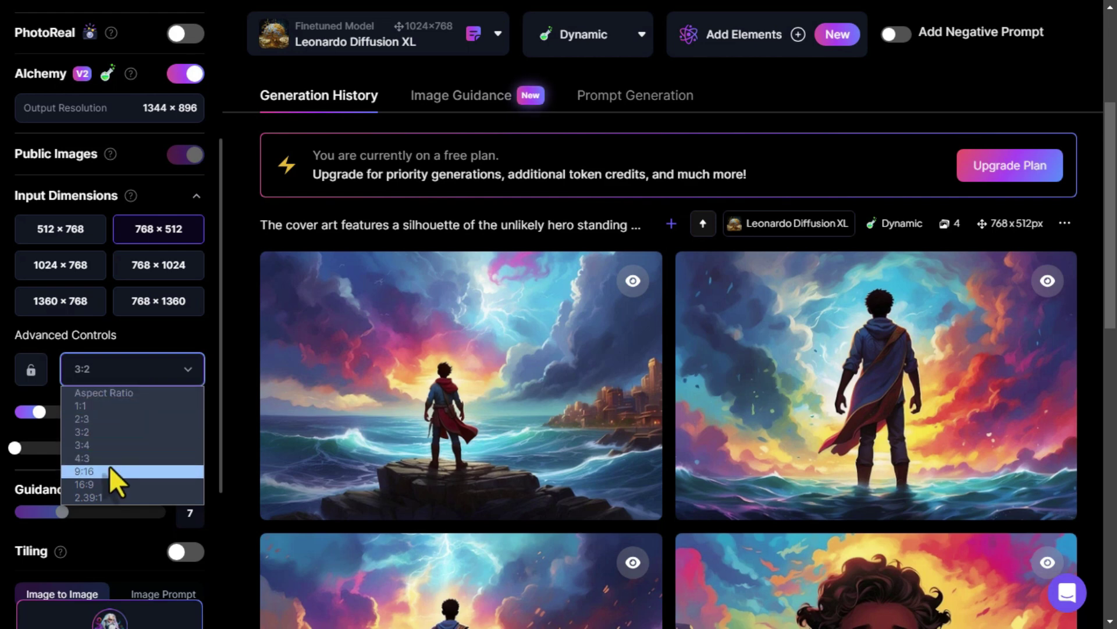
click(106, 486)
scroll(106, 486, up, 2)
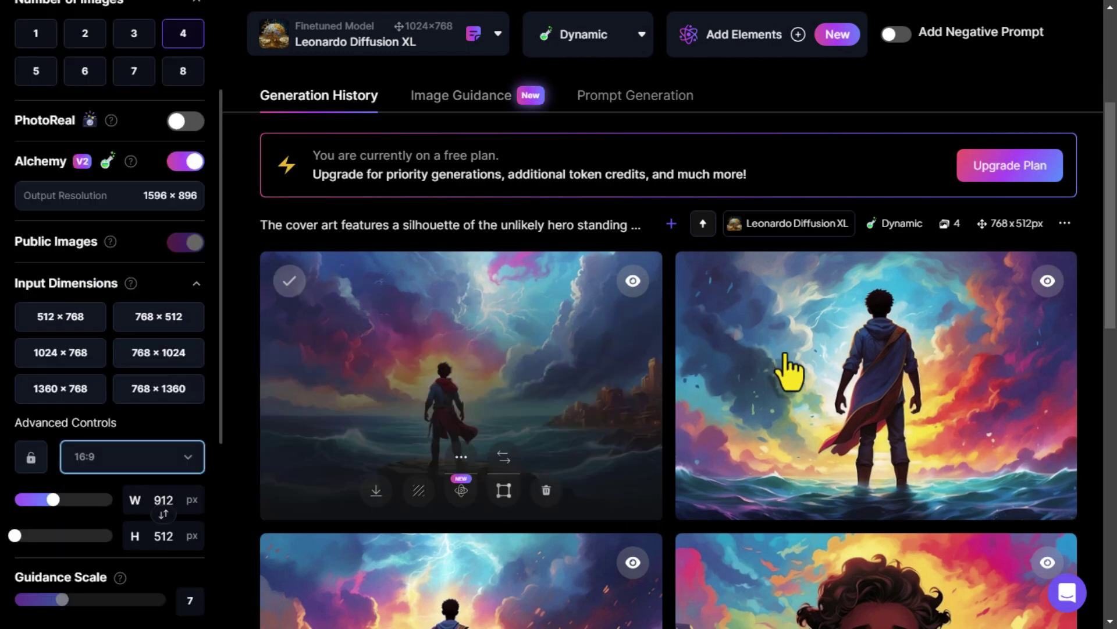
Download the generated image of the lone hero standing with his back turned, just before the curly-haired child portrait
scroll(787, 370, down, 3)
scroll(787, 371, down, 3)
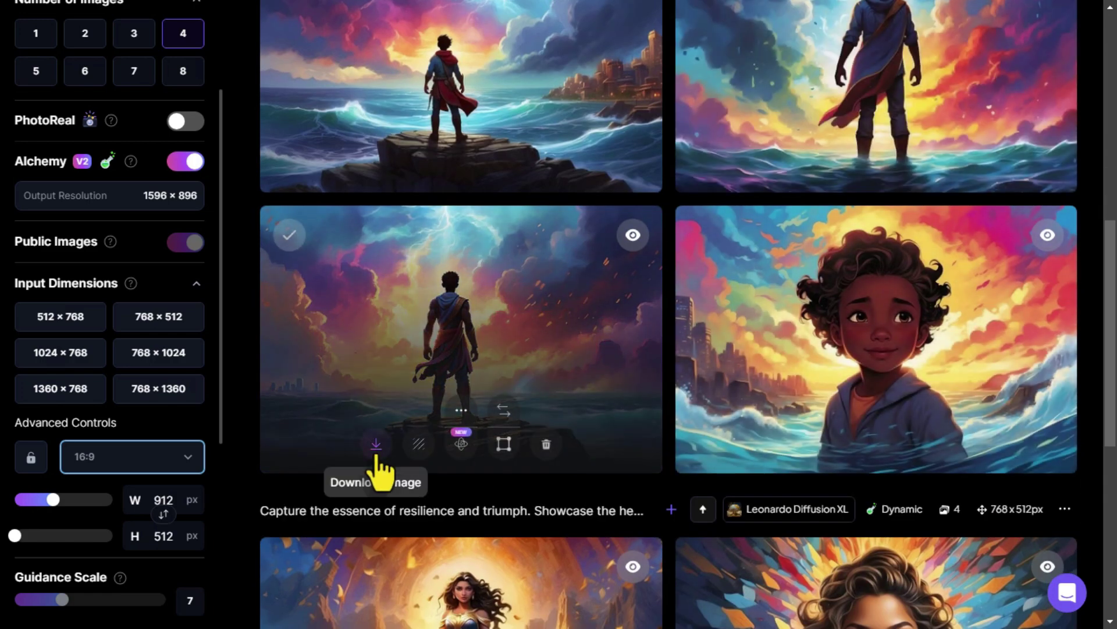
click(376, 451)
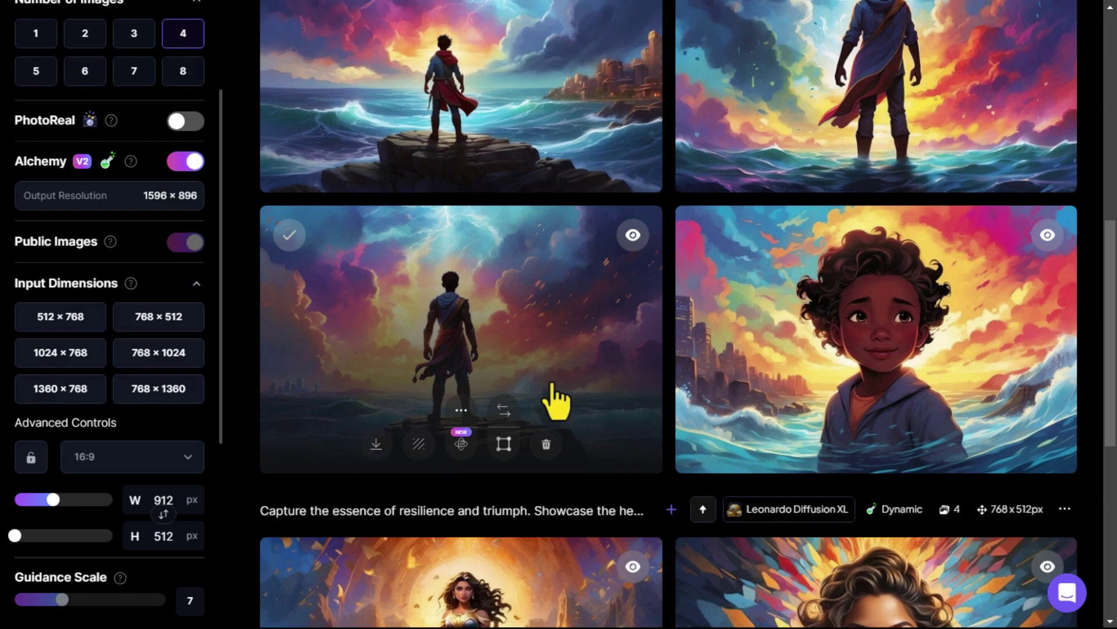
Open Clipchamp from the web search results, enter its app and create a new video from scratch
key(F11)
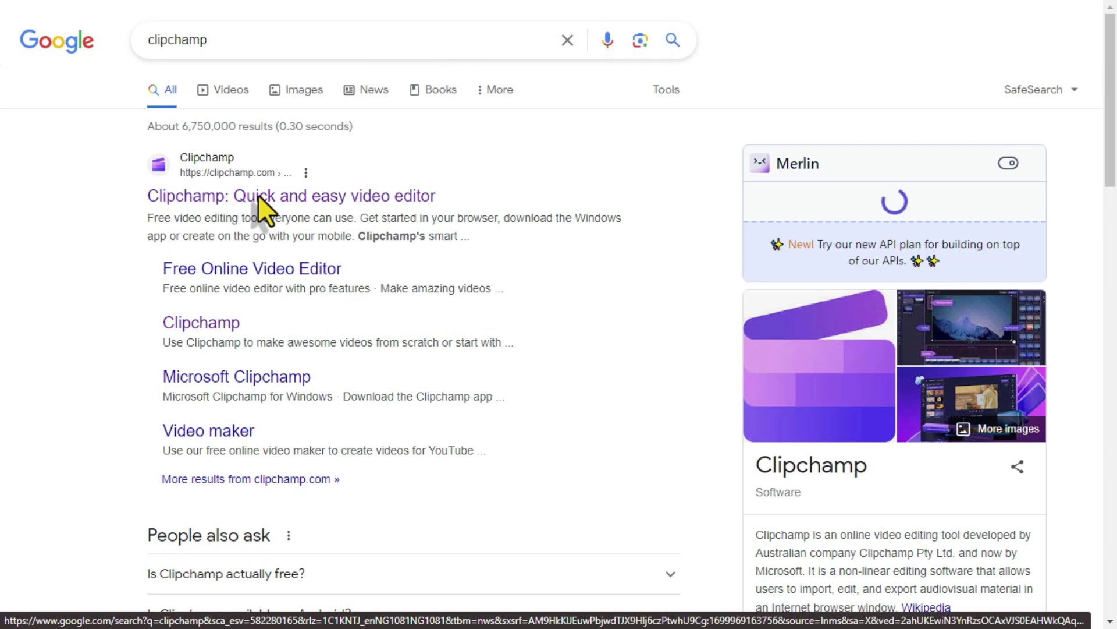
click(273, 201)
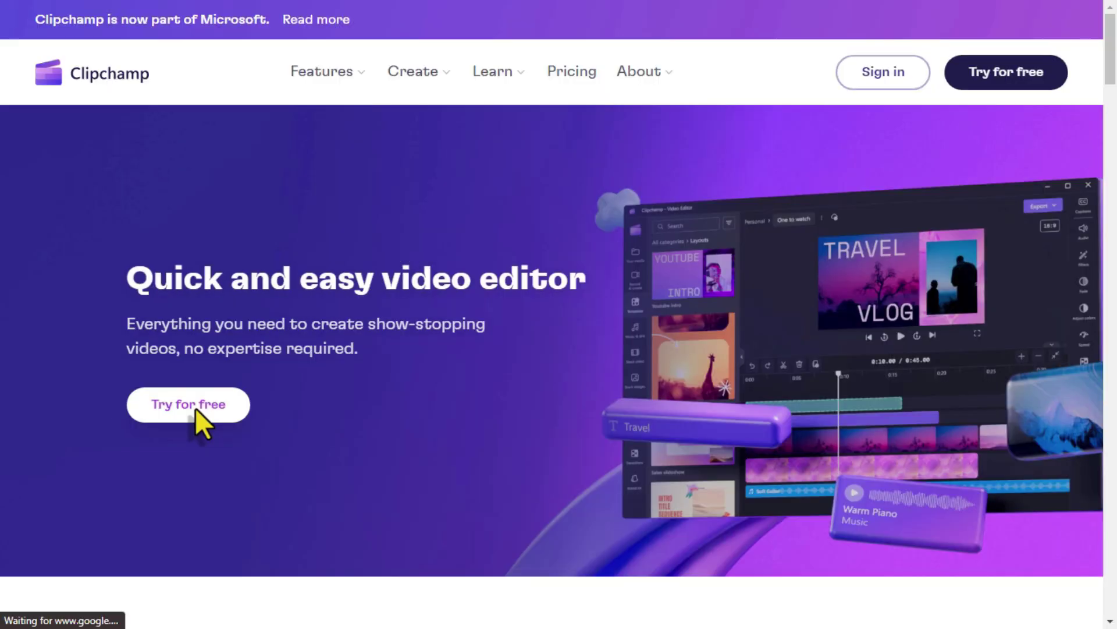
click(195, 408)
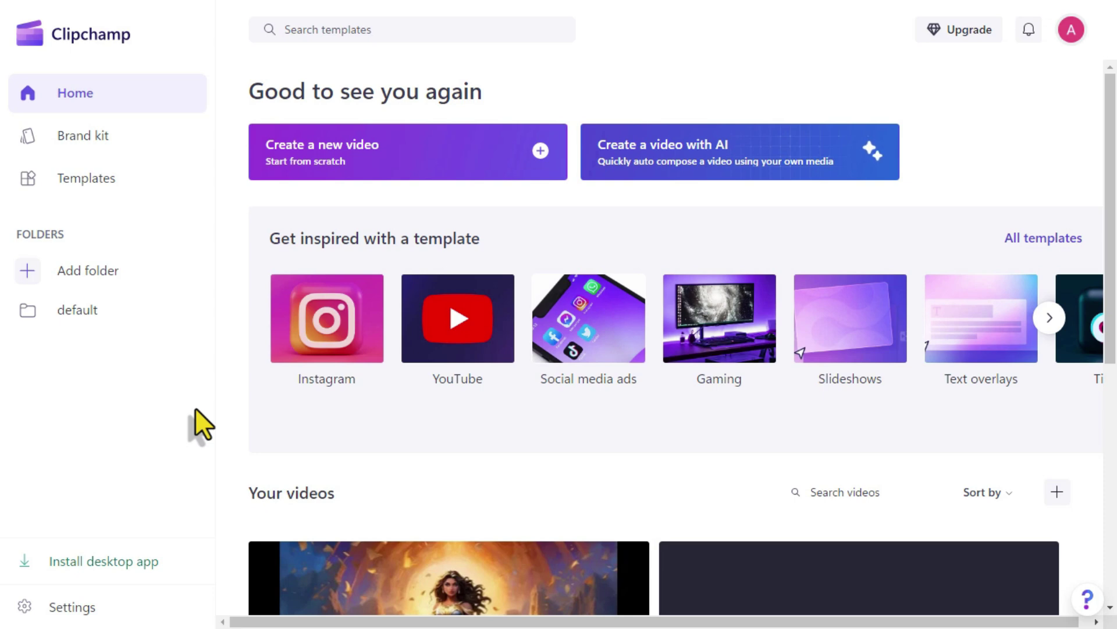
click(363, 167)
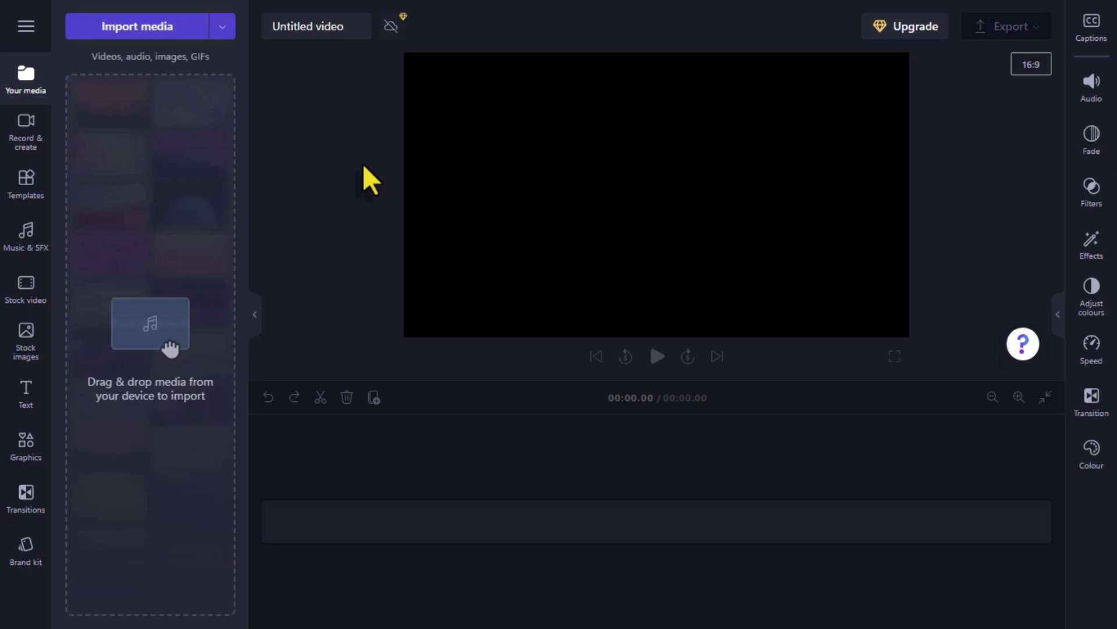
Open the Text to speech generator and activate its empty text box for input
click(30, 140)
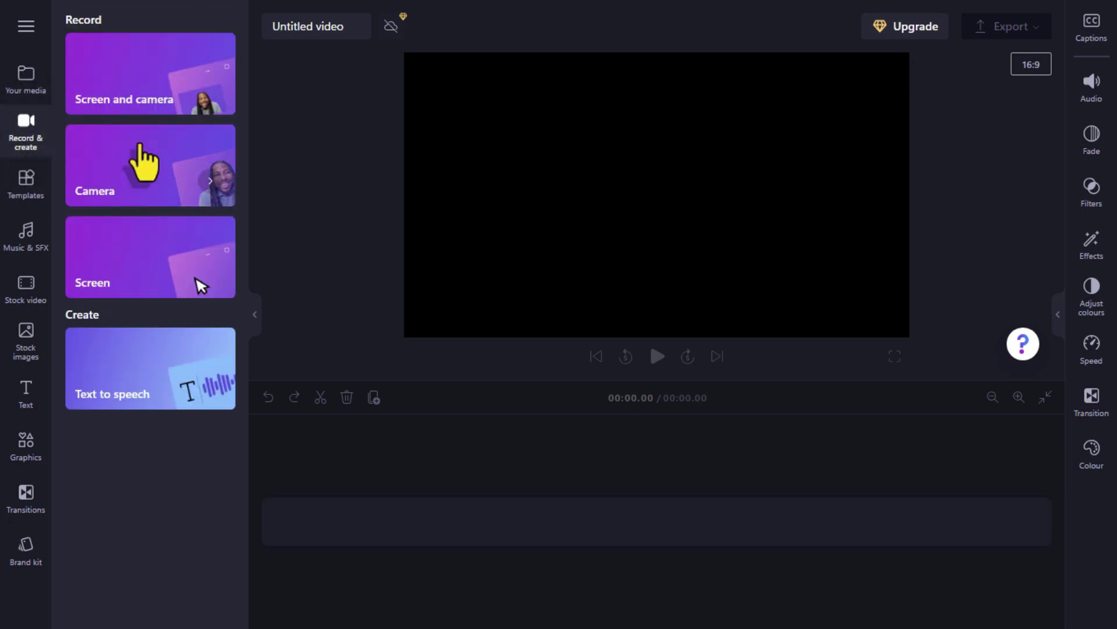
click(129, 387)
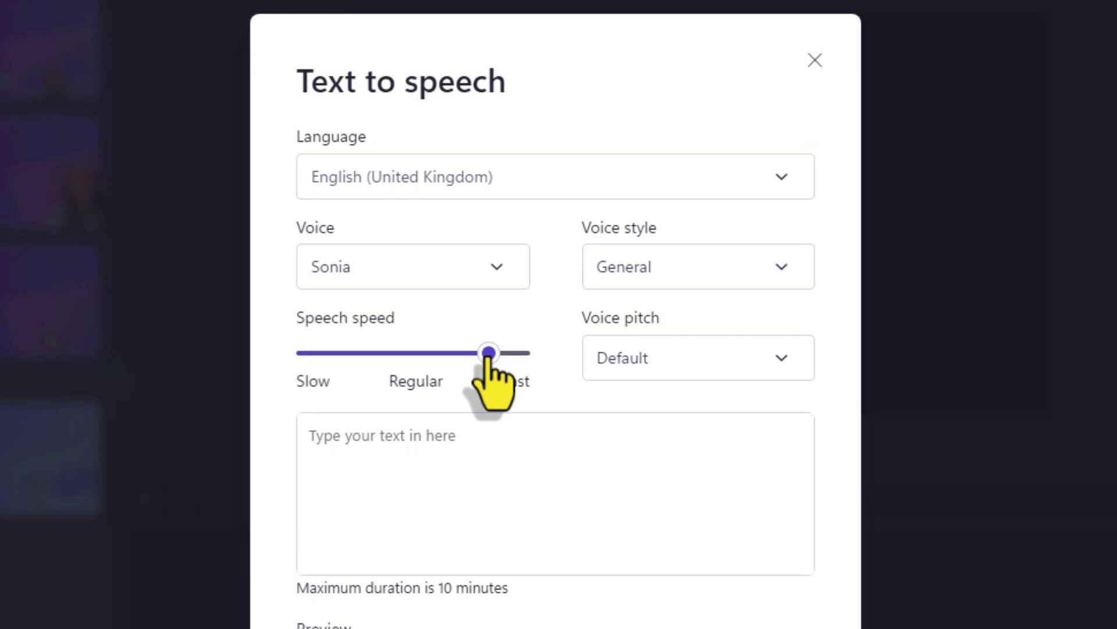
click(477, 483)
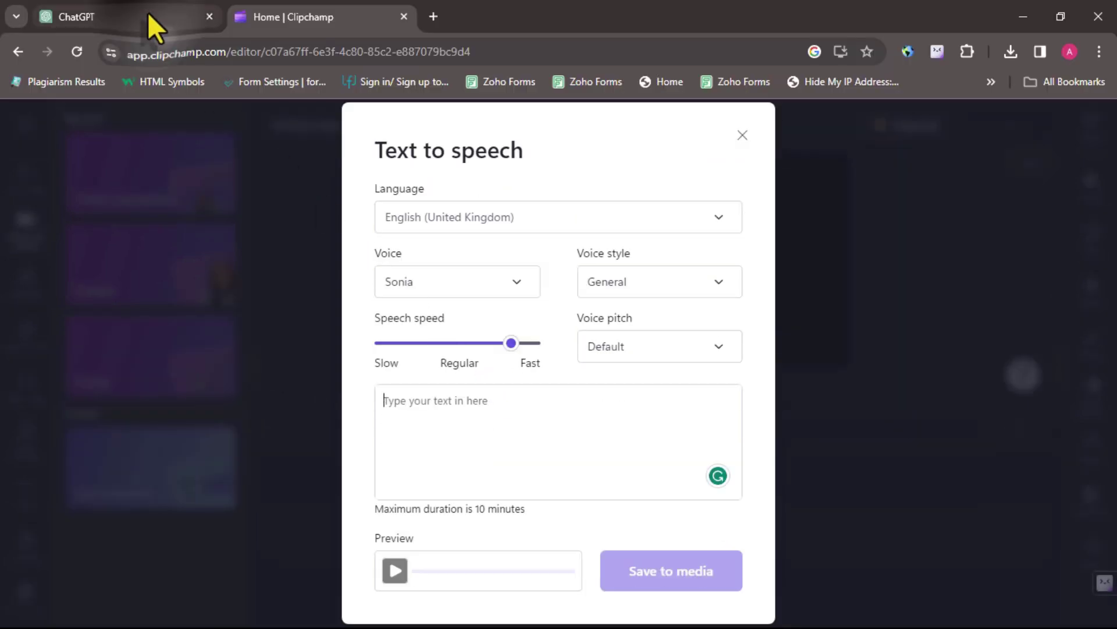
Copy the story's first paragraph, starting "In the bustling town of Harmony Haven", from ChatGPT and return to Clipchamp's Text to speech dialog
click(148, 15)
scroll(510, 292, down, 5)
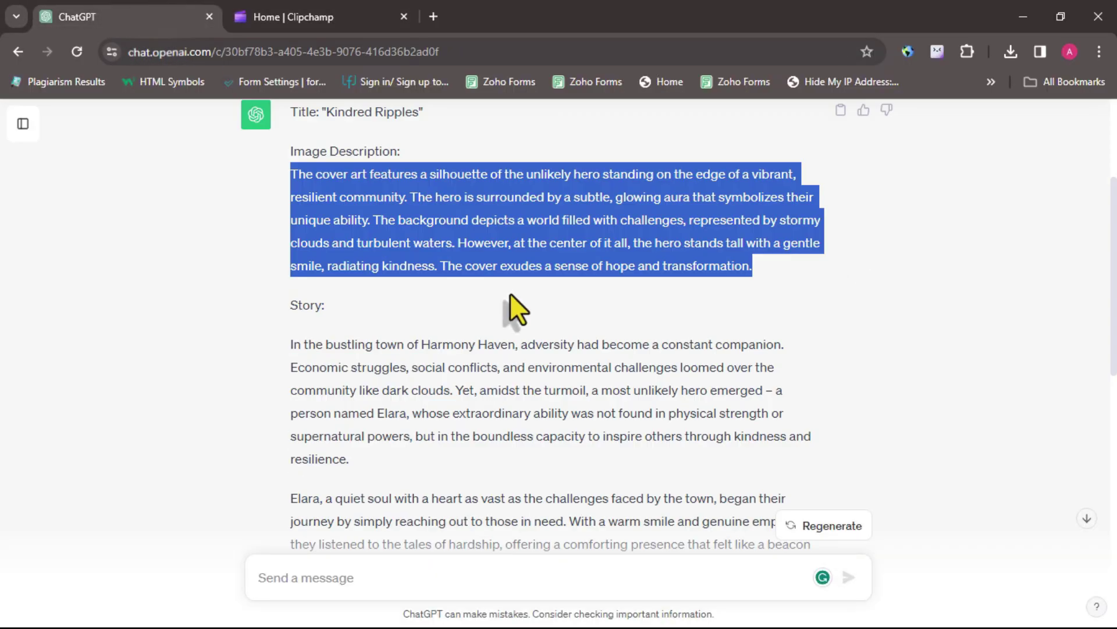
drag(292, 224, 470, 346)
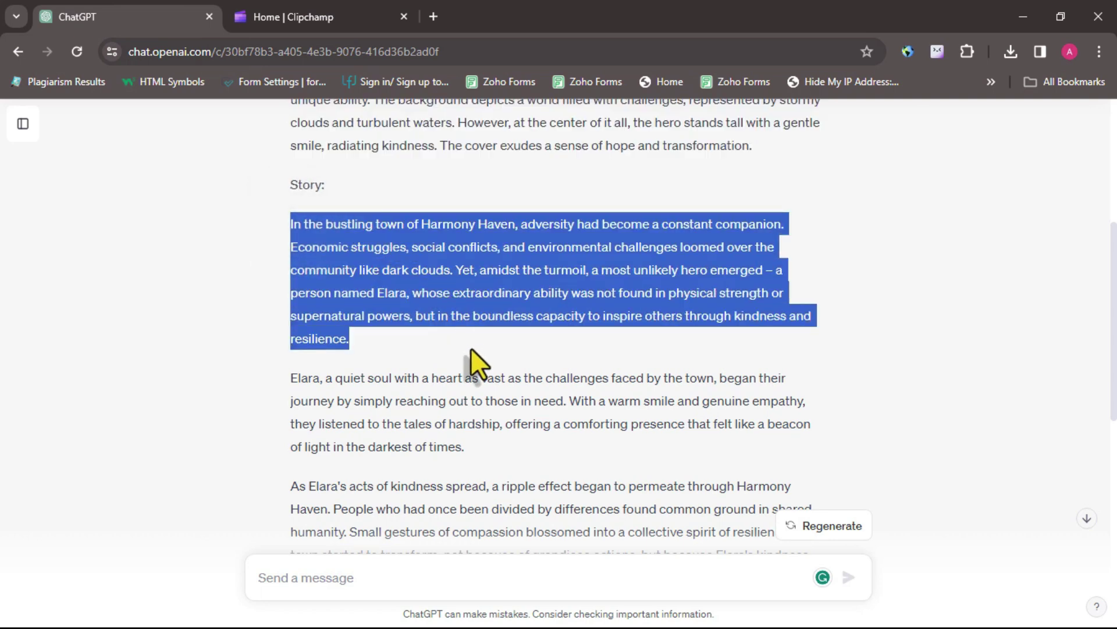
right_click(507, 270)
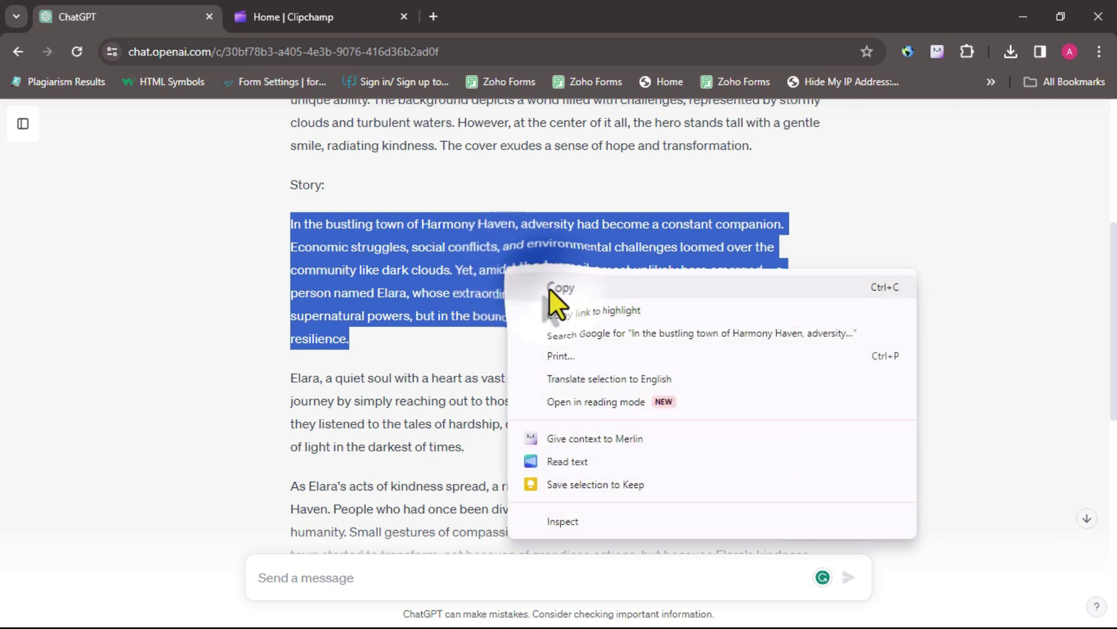
click(550, 287)
click(306, 11)
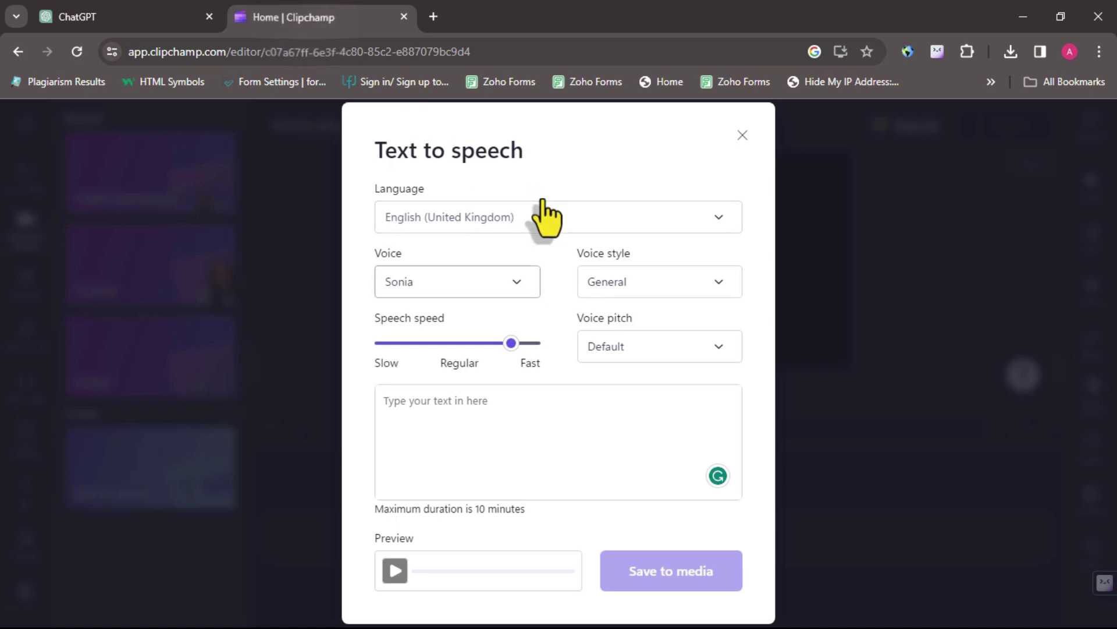
key(F11)
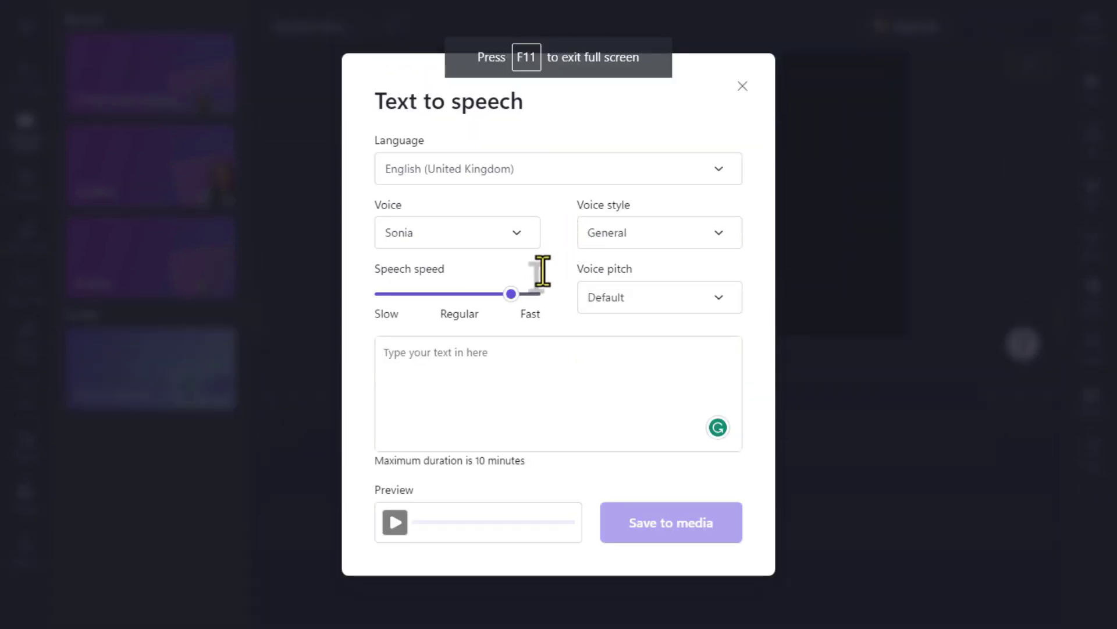
Paste the copied paragraph as the voiceover text, save the generated speech to media and place it at the start of the timeline
right_click(476, 362)
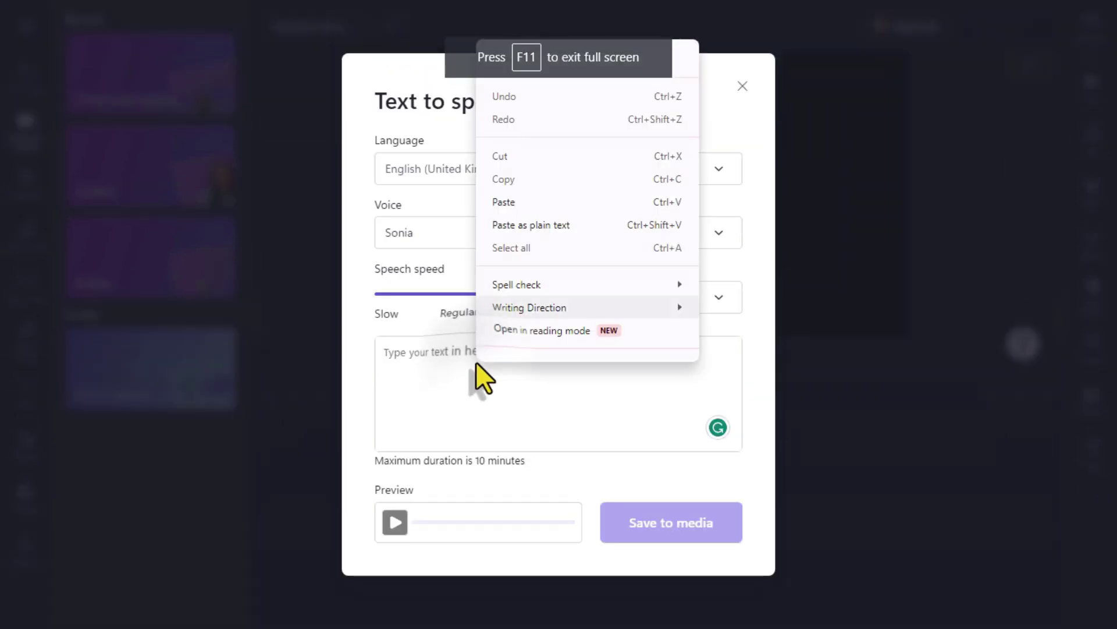
click(520, 204)
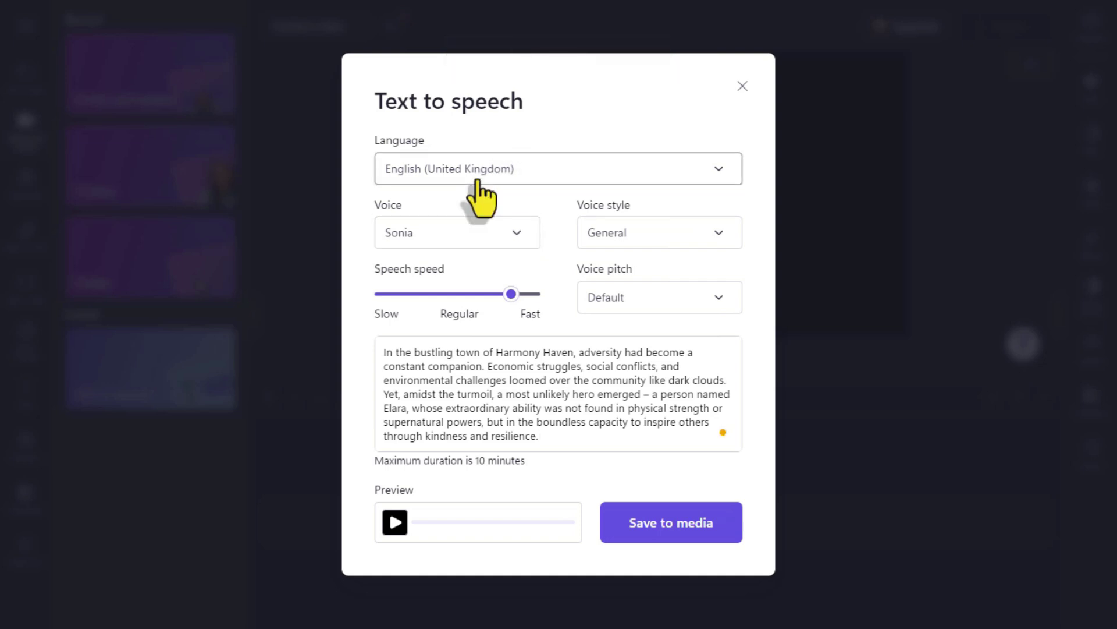
click(658, 527)
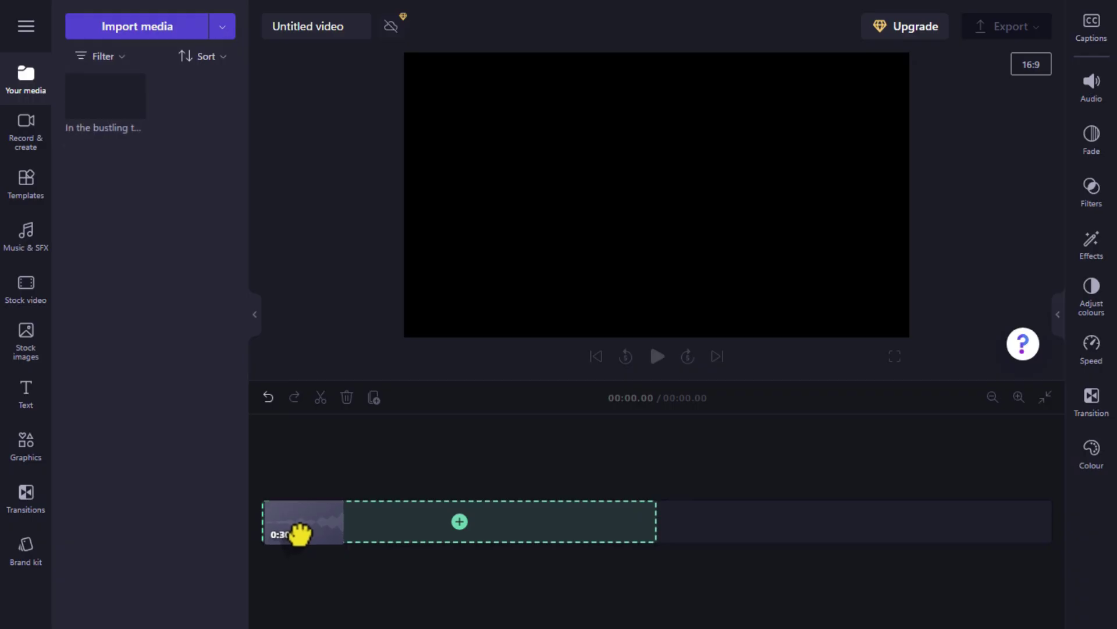
drag(297, 531, 302, 529)
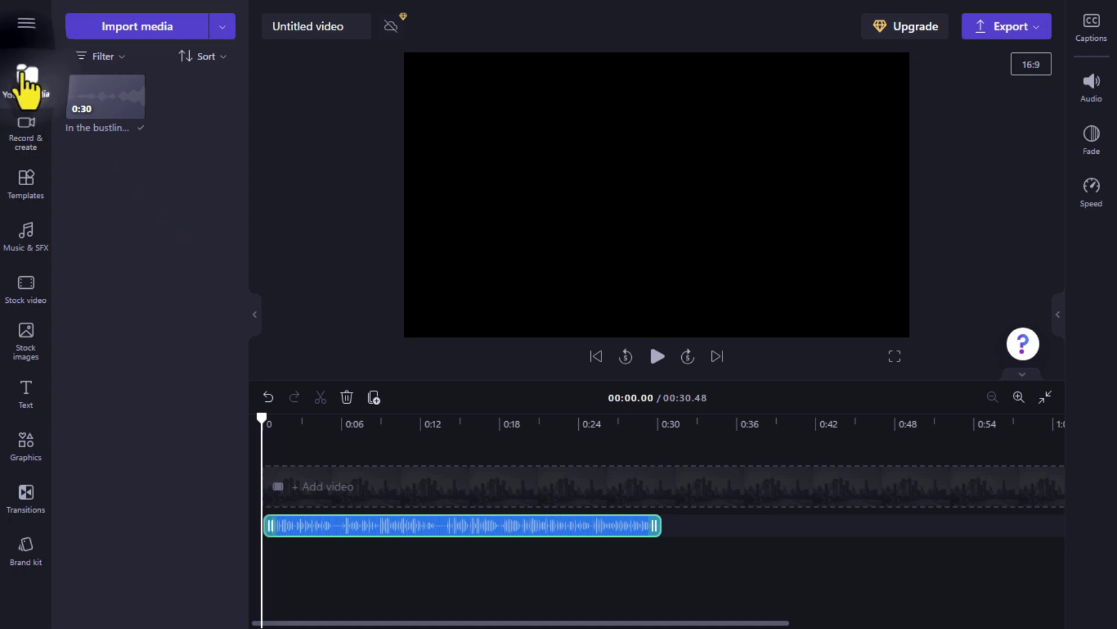
Import the Leonardo_Diffusion_XL_The_cover_art_features_a_silhouette image and place it above the voiceover, extended to the voiceover's end
click(24, 73)
click(24, 75)
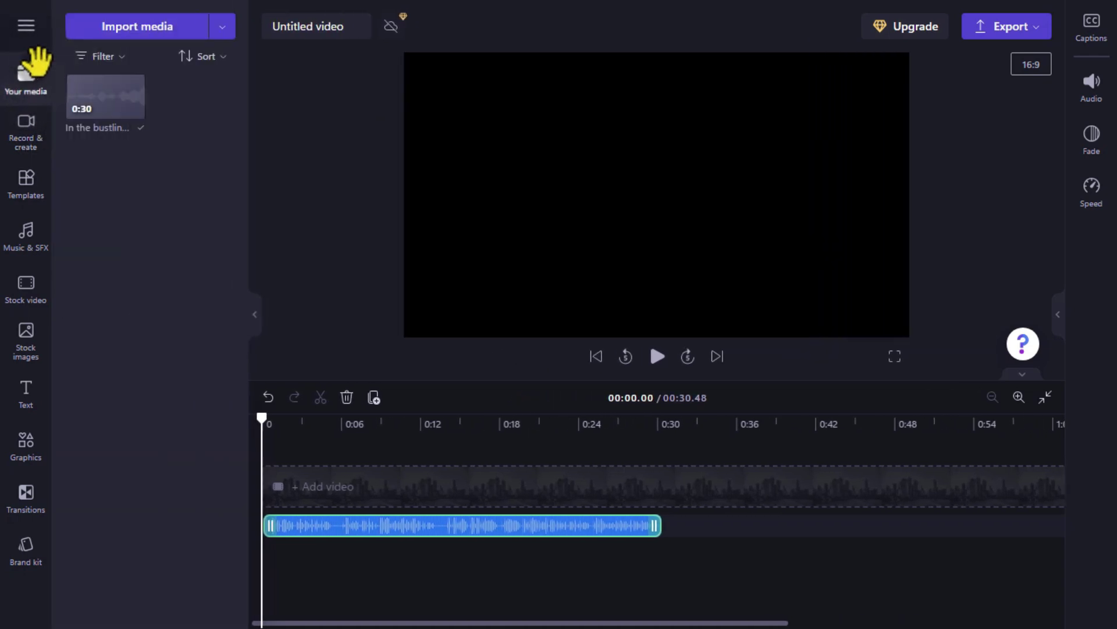
click(125, 30)
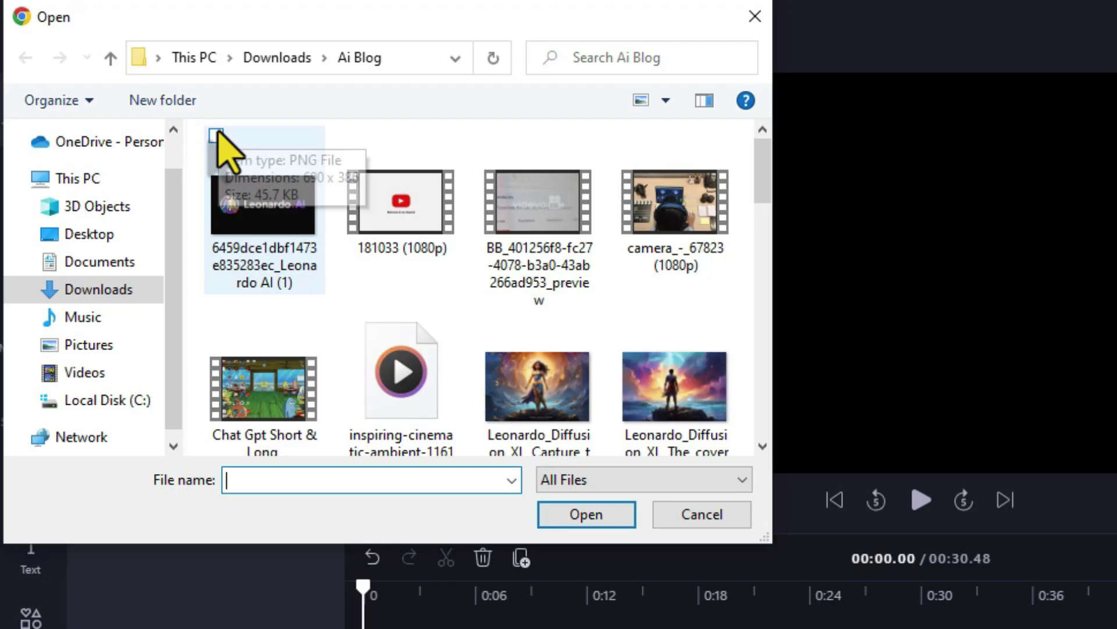
scroll(429, 270, down, 3)
scroll(429, 269, up, 3)
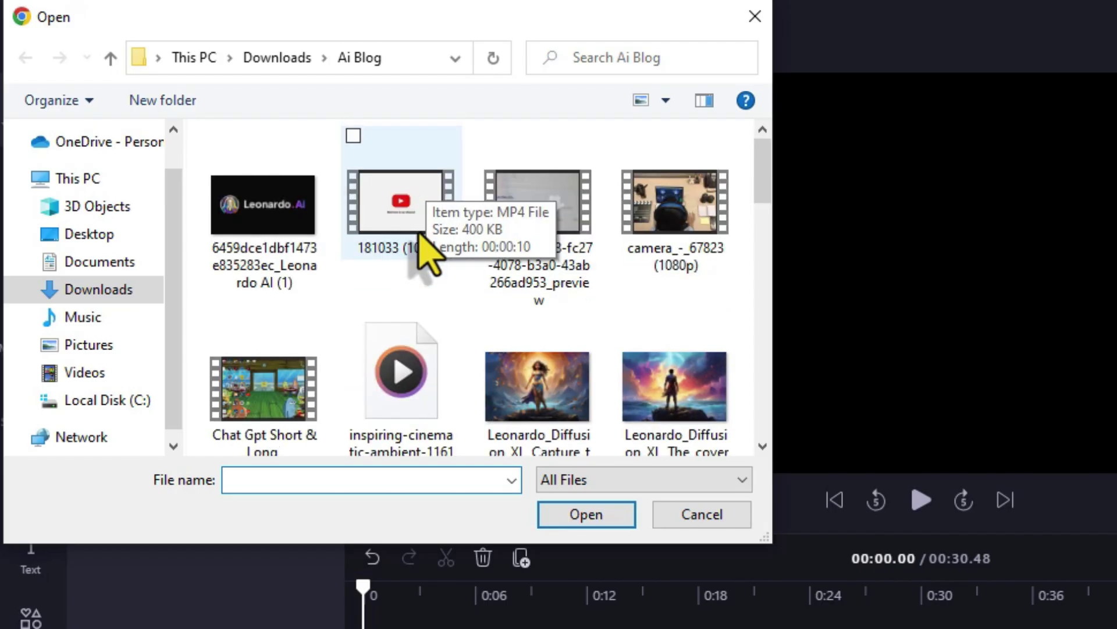
scroll(324, 277, down, 5)
scroll(324, 294, up, 3)
scroll(324, 294, up, 3)
click(652, 392)
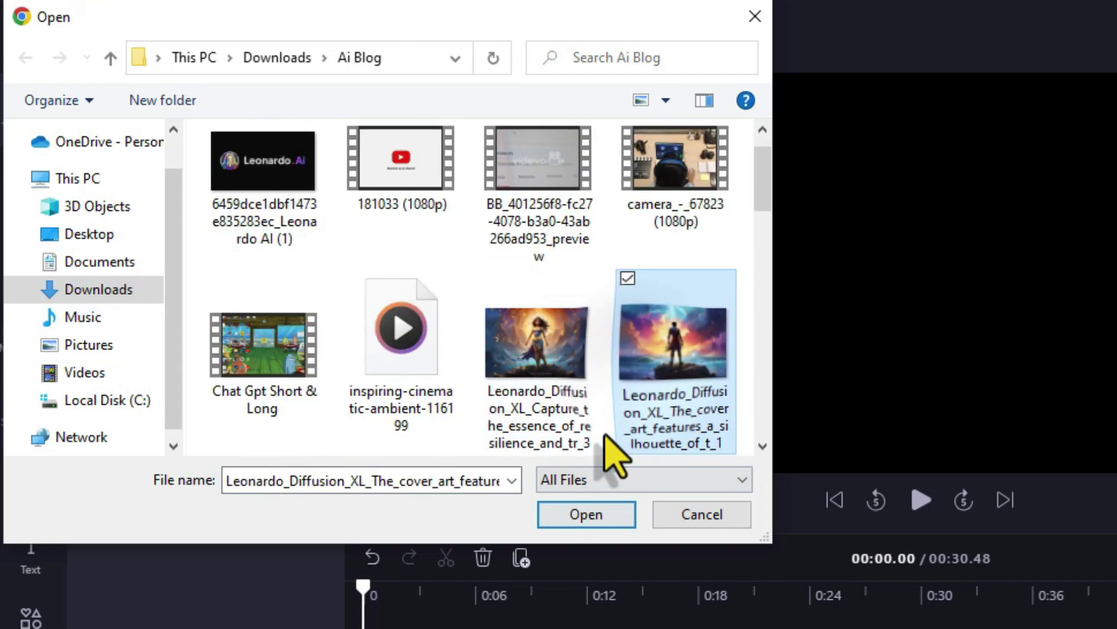
click(562, 520)
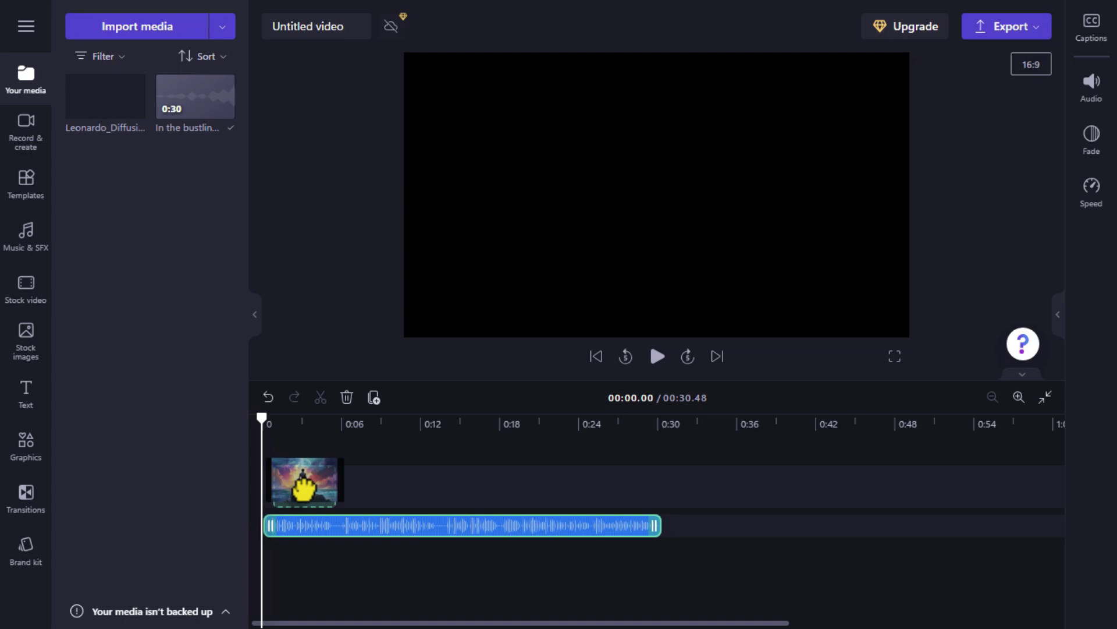
drag(303, 486, 655, 524)
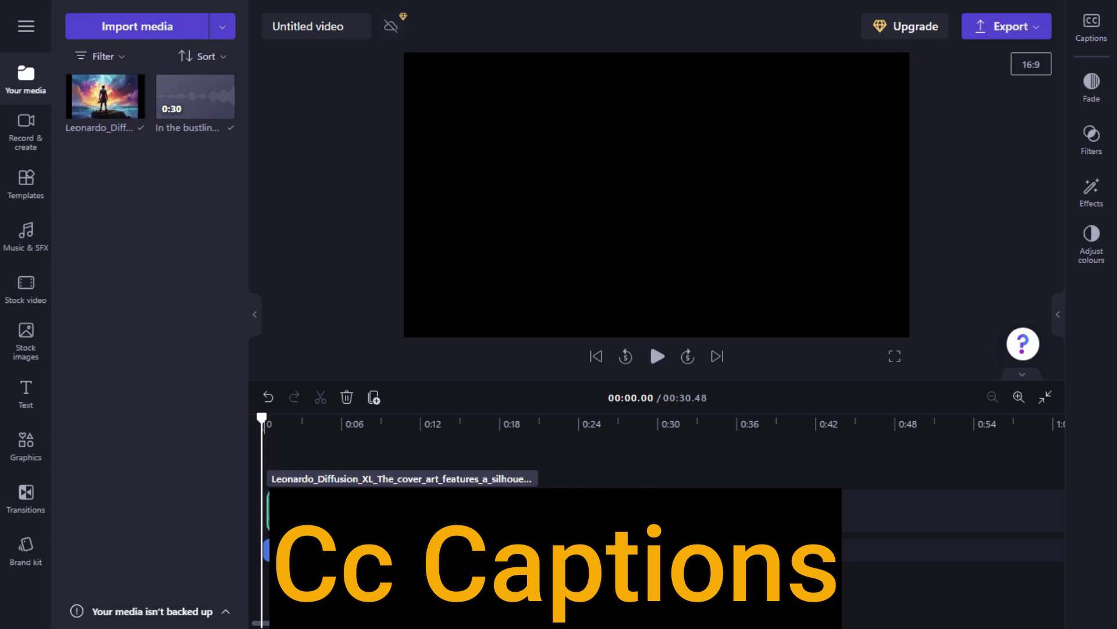
Turn on autocaptions by transcribing the media in English (United States), and select the word "bustling" in the transcript
click(435, 423)
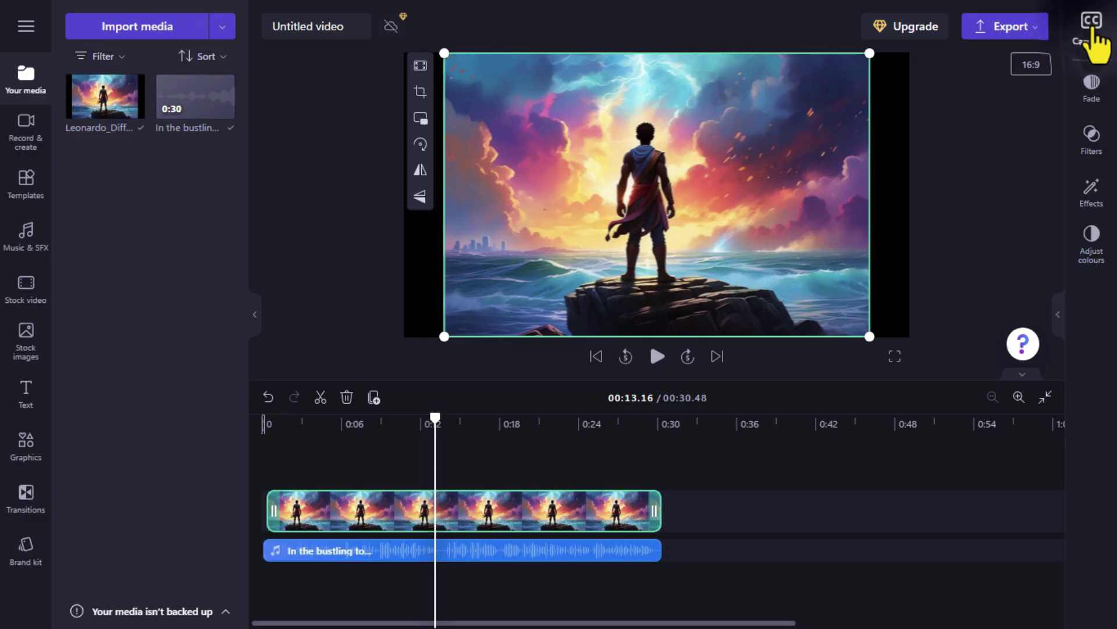
click(1078, 47)
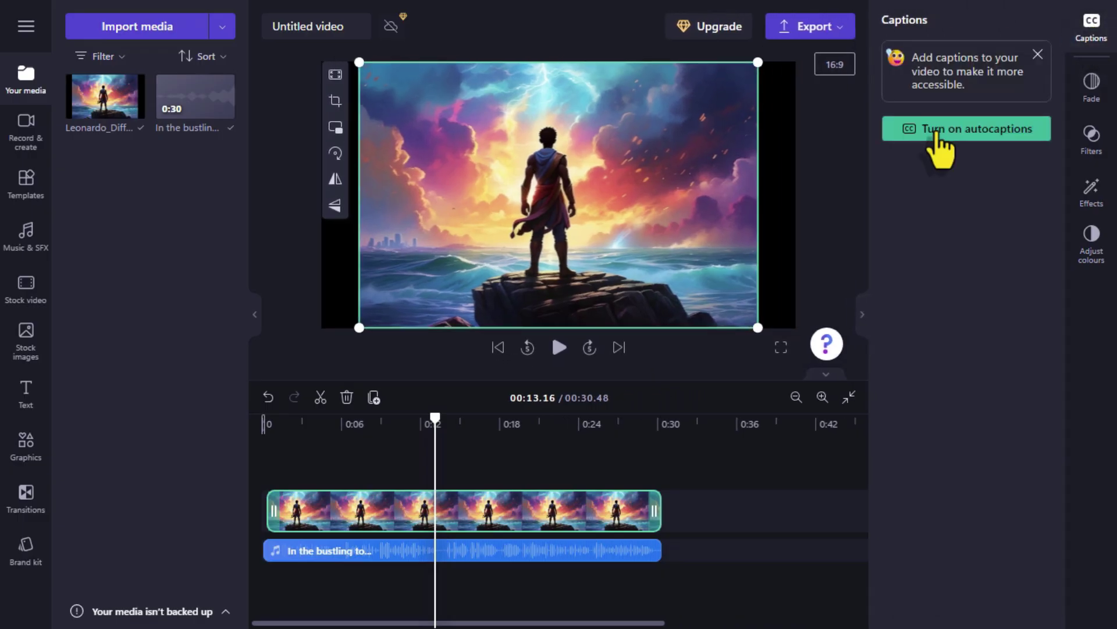
click(938, 130)
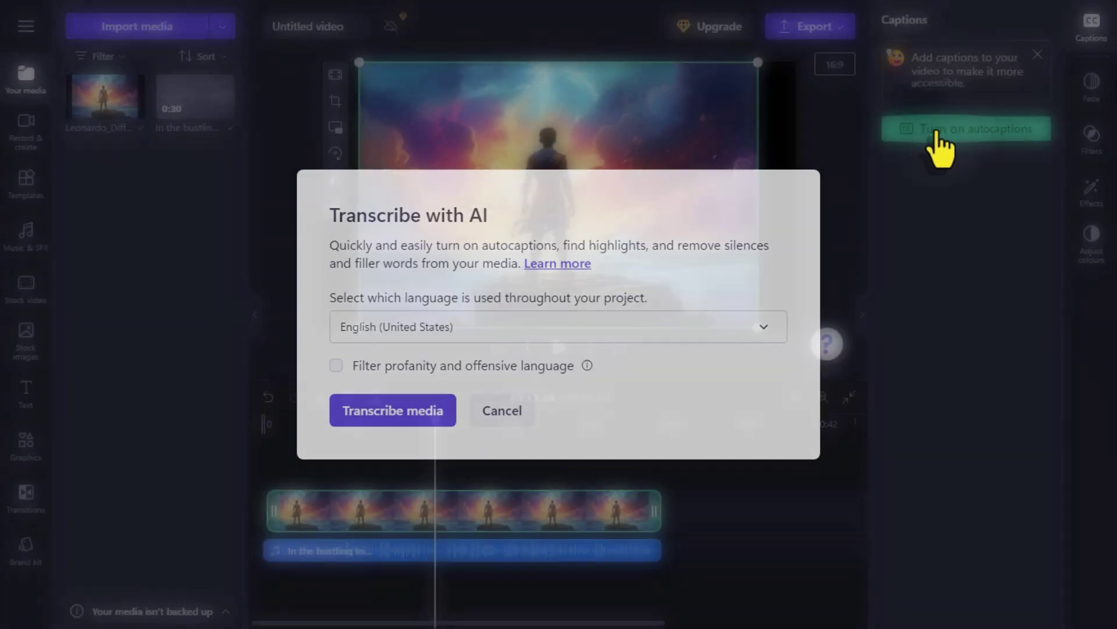
click(423, 407)
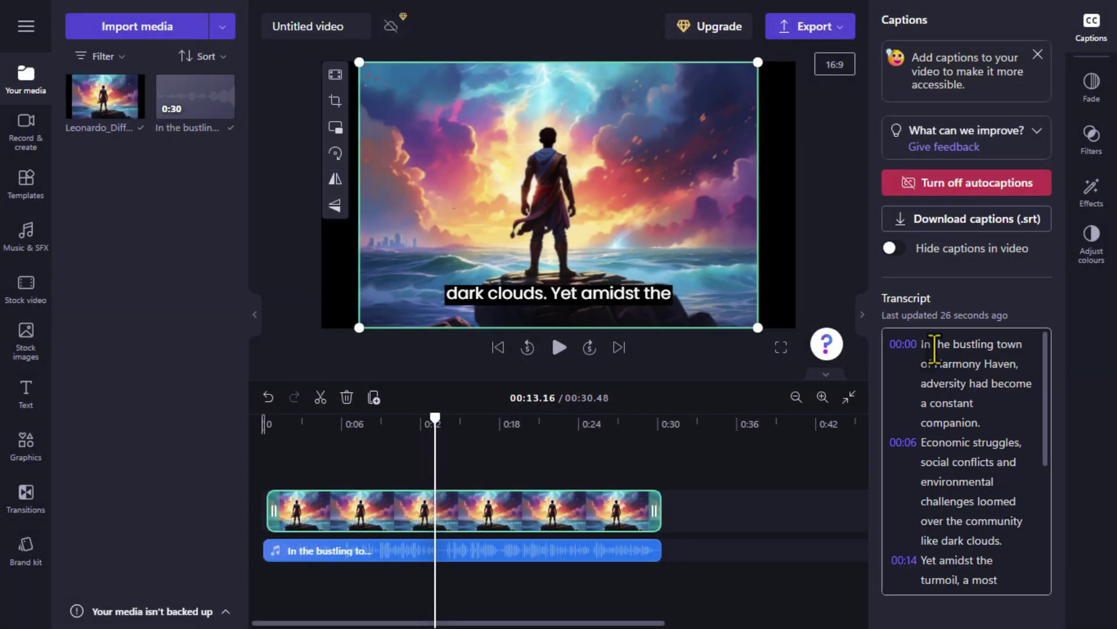
click(934, 348)
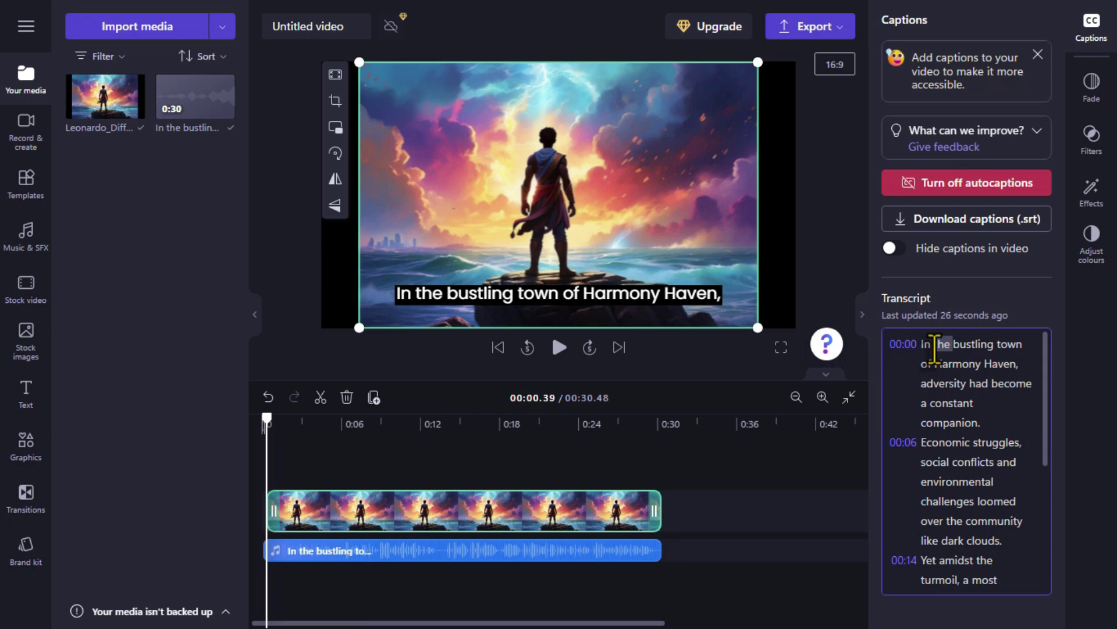
click(964, 346)
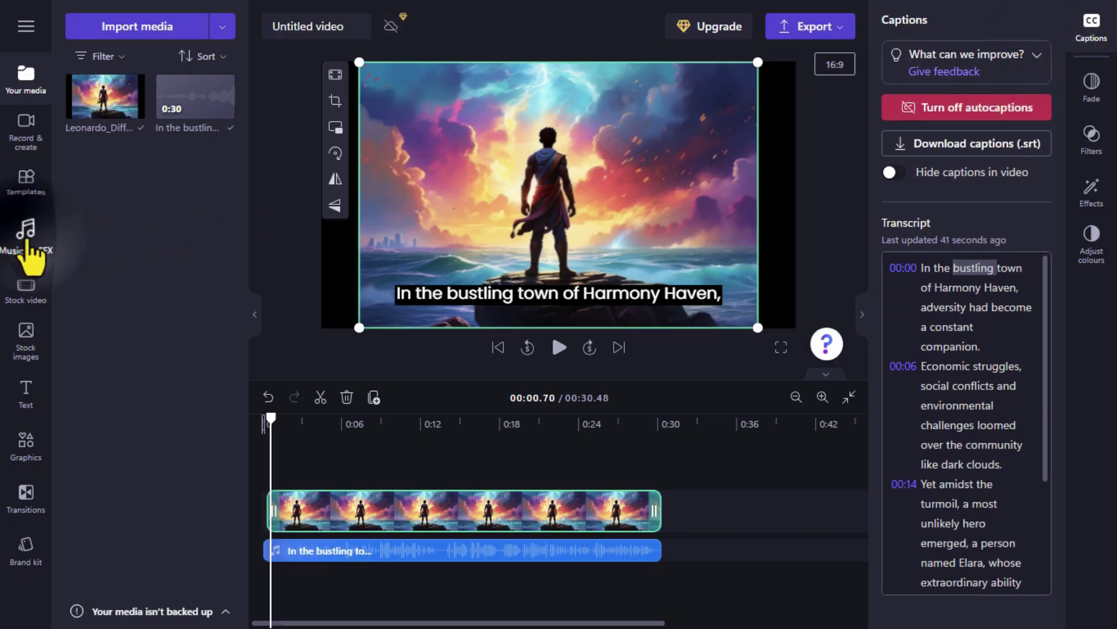
Add the free Lo-fi track "Calm river" to the timeline on its own track below the voiceover
click(28, 237)
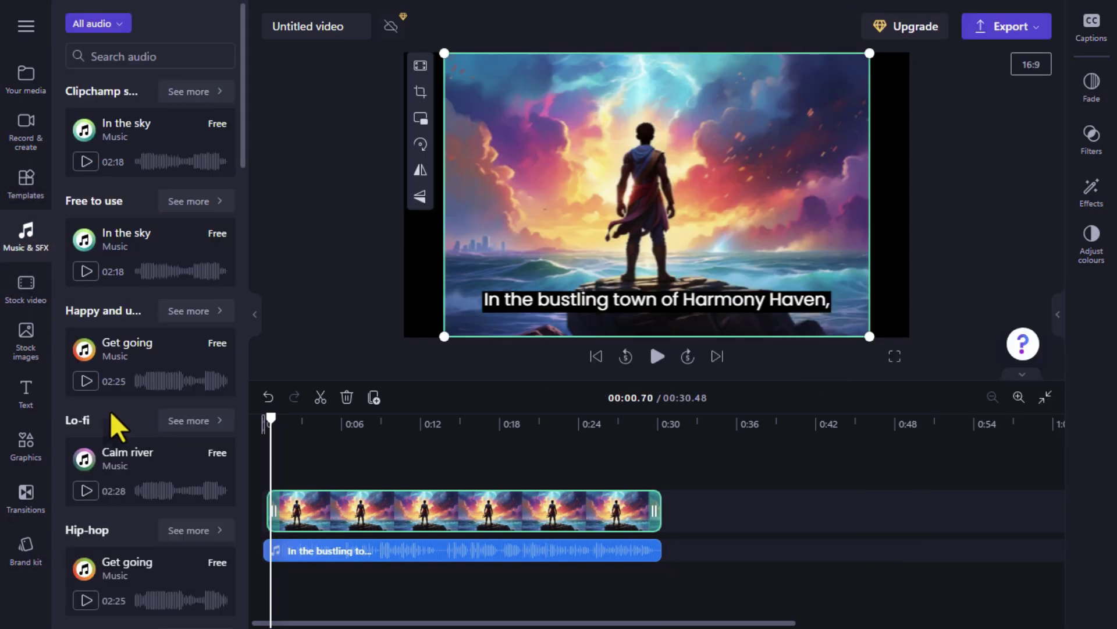
mouse_move(110, 411)
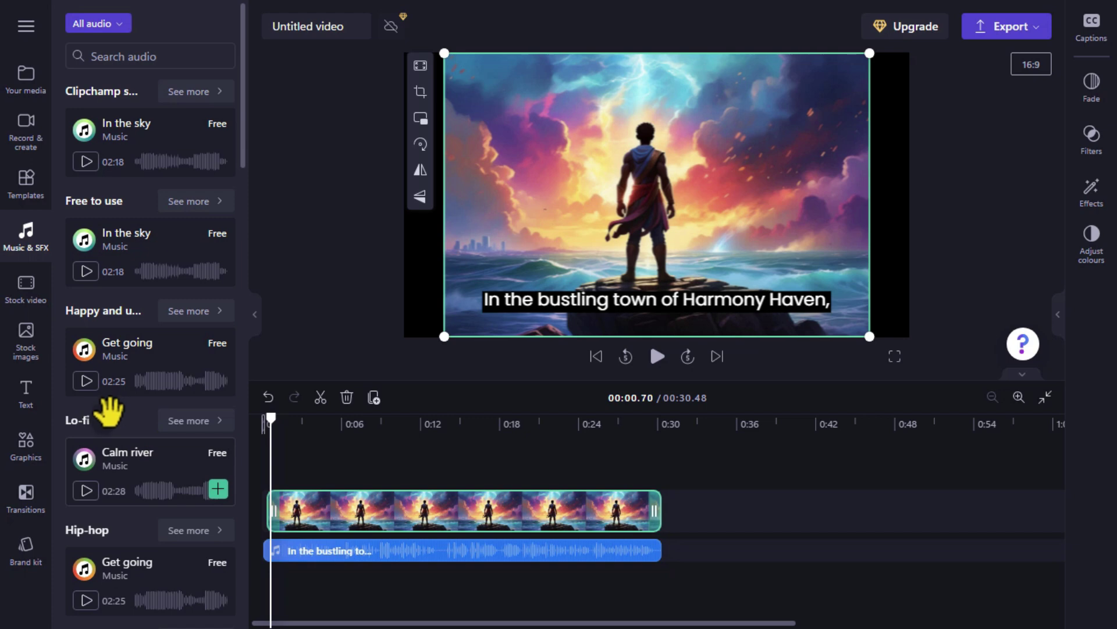
drag(110, 457, 291, 591)
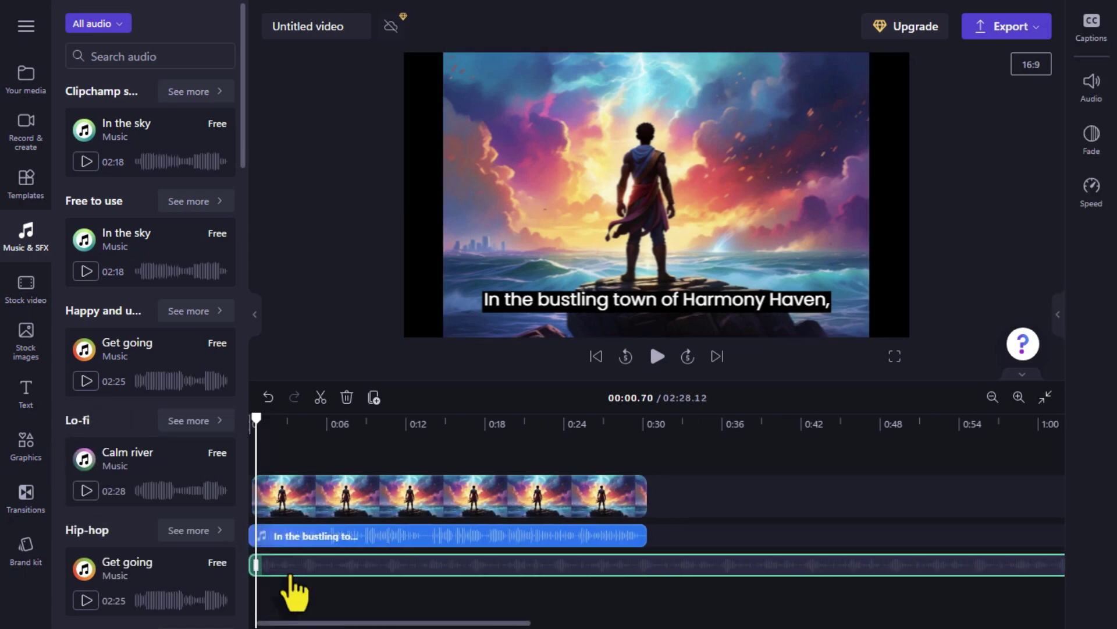
Split the Calm river music at 00:30.23, where the image clip ends, and delete the excess part
click(645, 420)
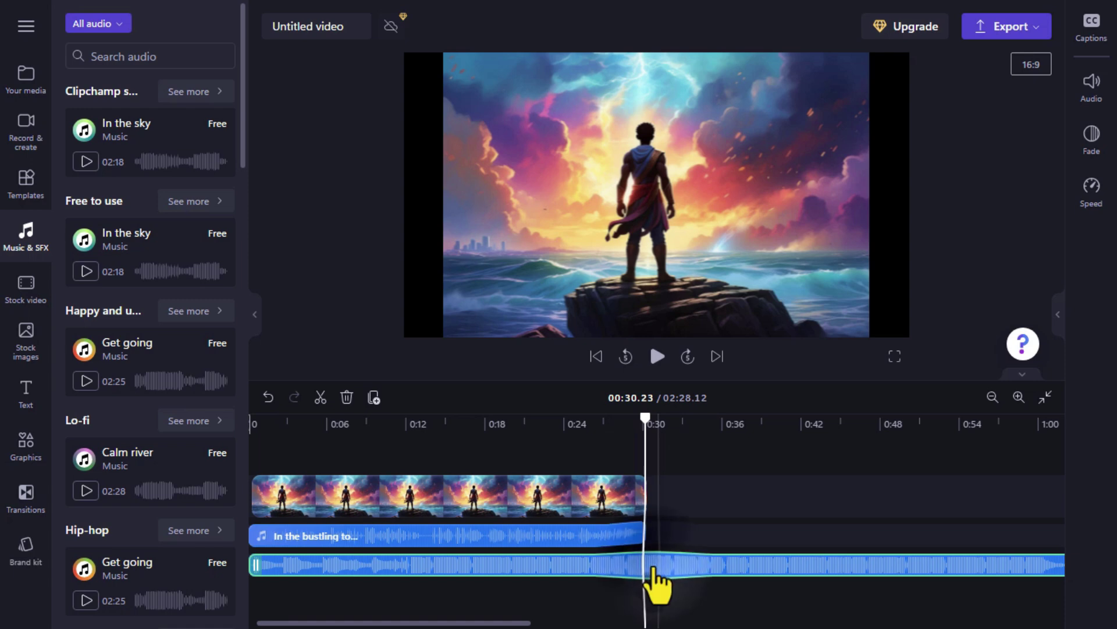
right_click(653, 567)
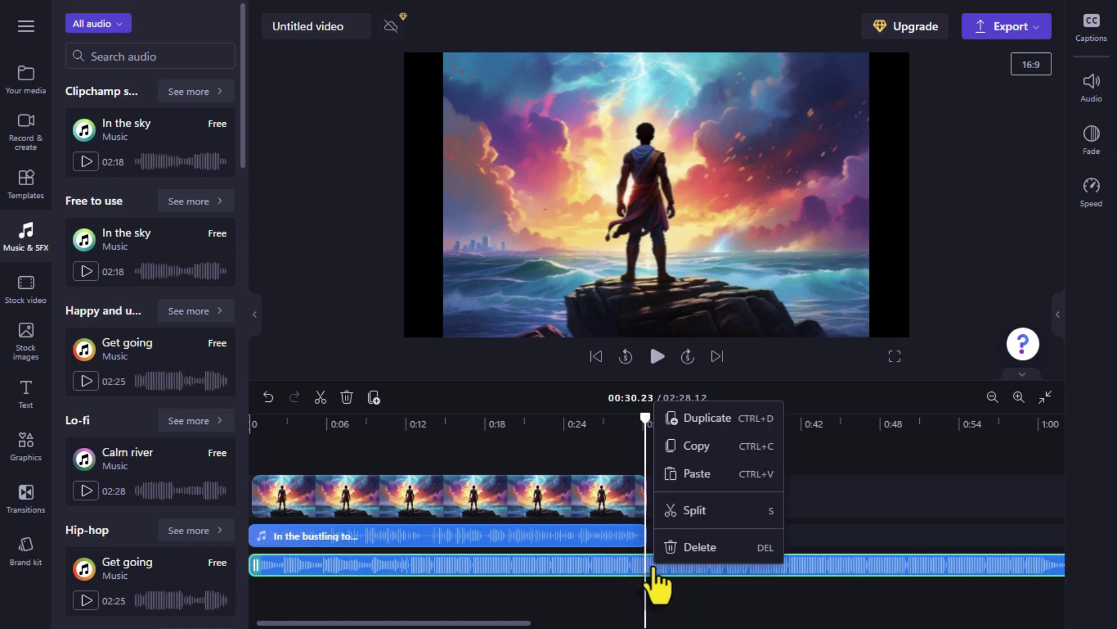
click(693, 510)
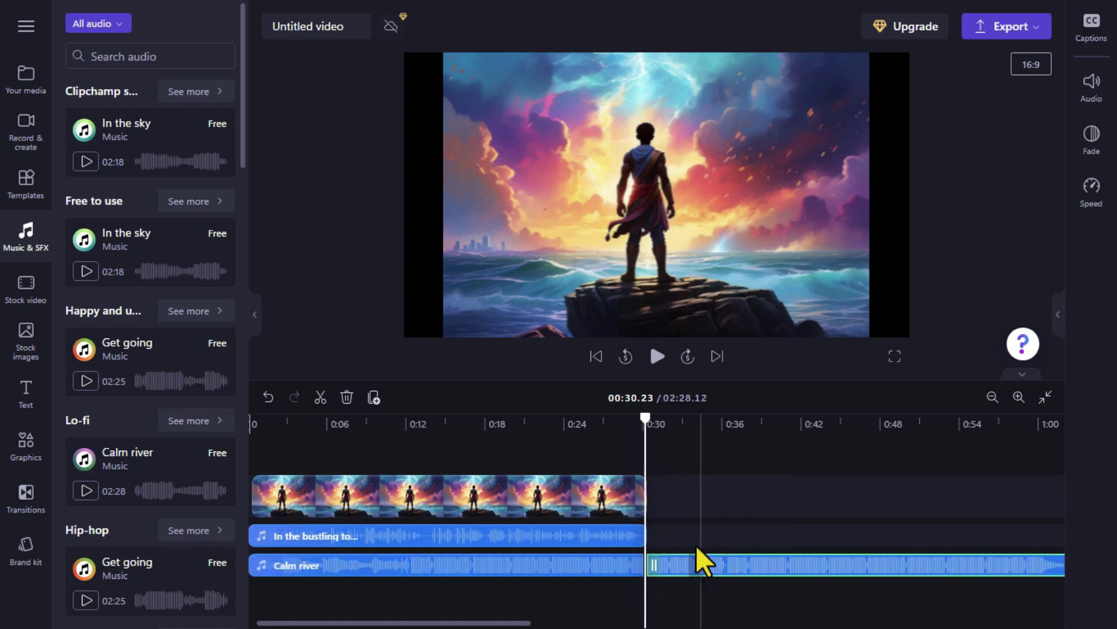
right_click(706, 577)
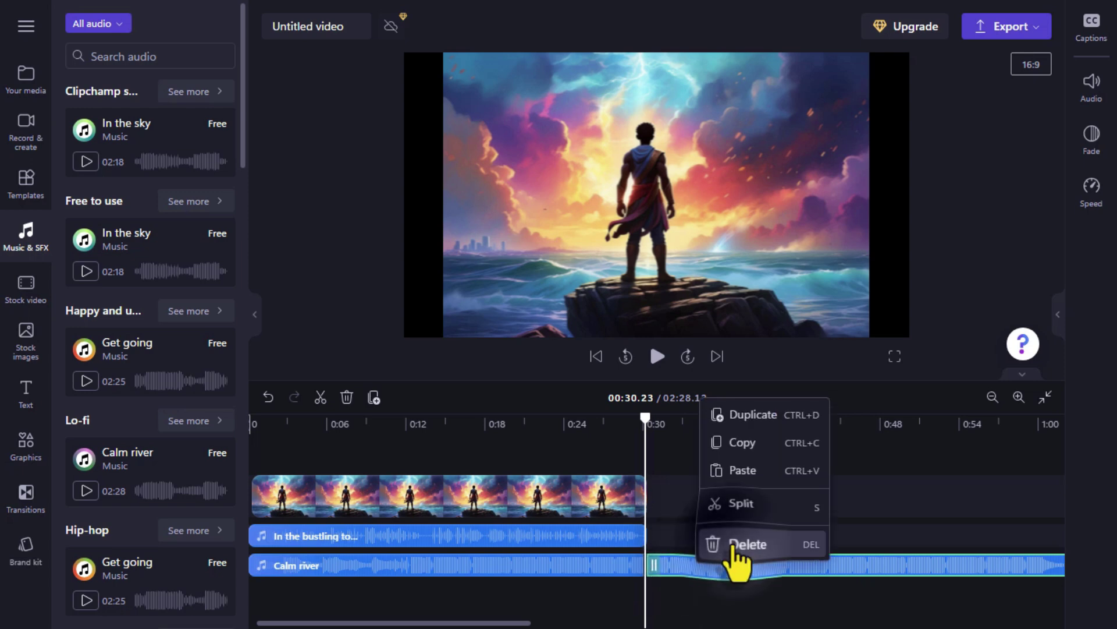
click(728, 544)
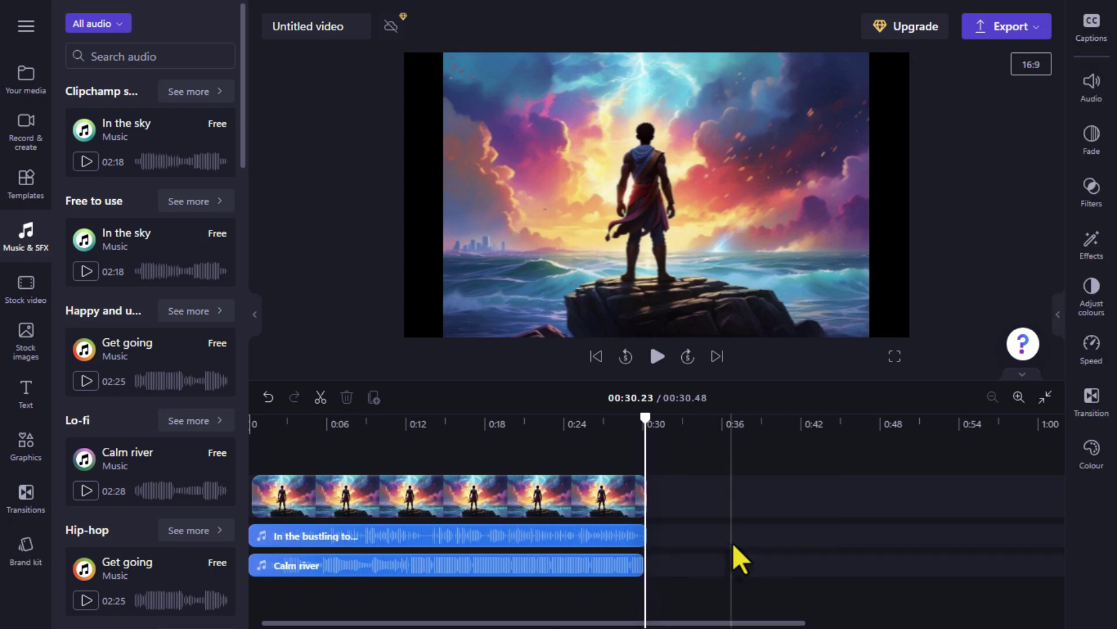
Lower the Calm river clip's volume to 20% and collapse its properties
click(622, 573)
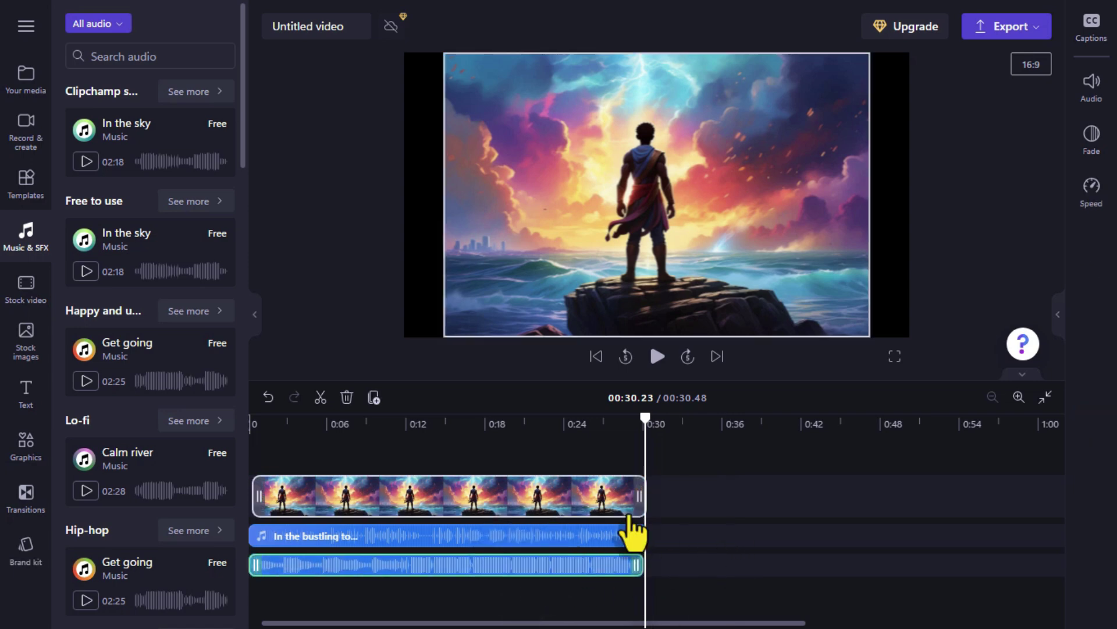
click(1090, 93)
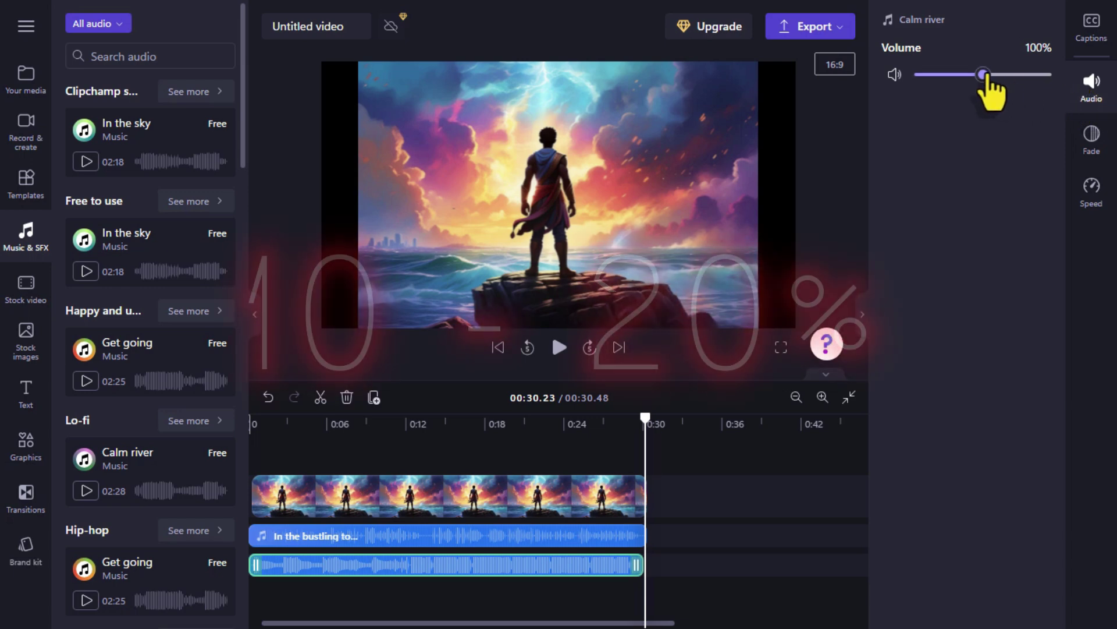
drag(983, 75, 928, 74)
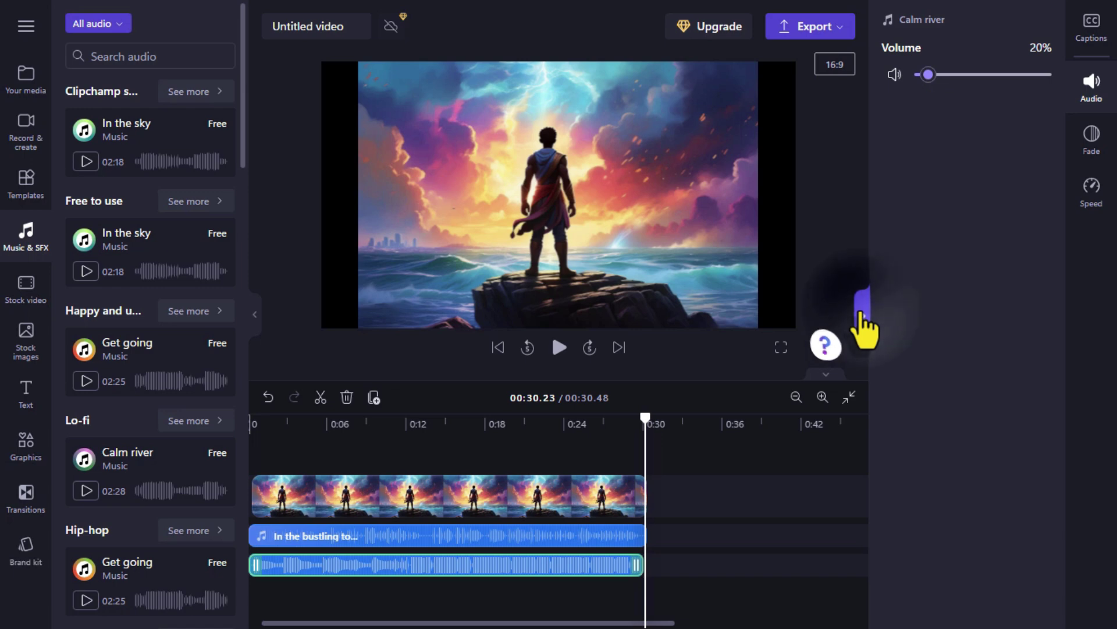
click(861, 313)
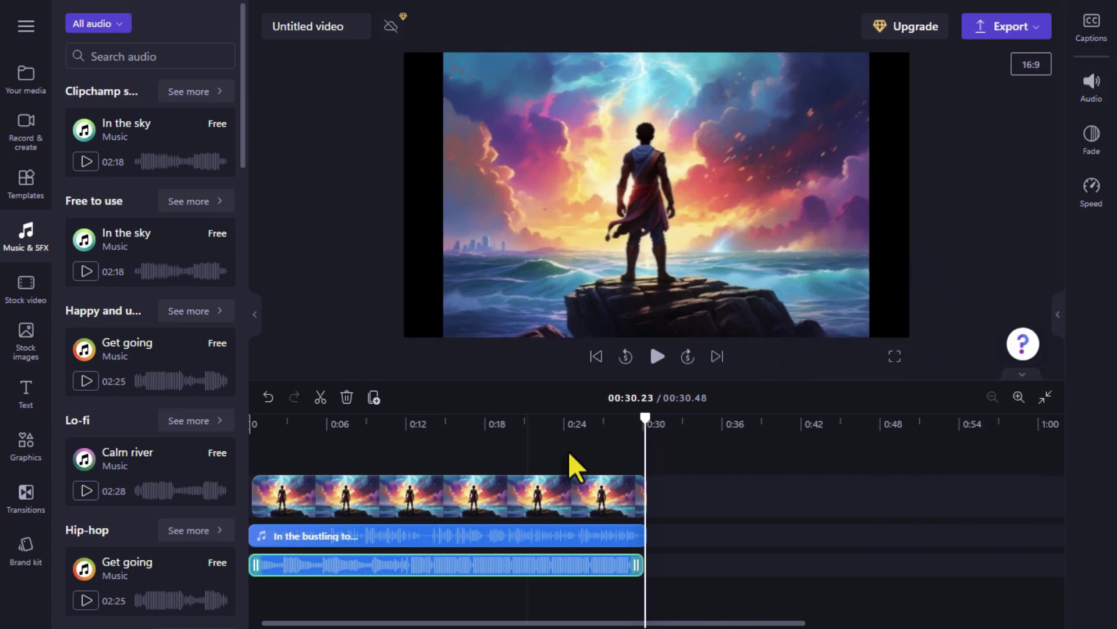
Apply the Spin effect to the hero image clip and enable its Loop option
click(490, 495)
click(490, 495)
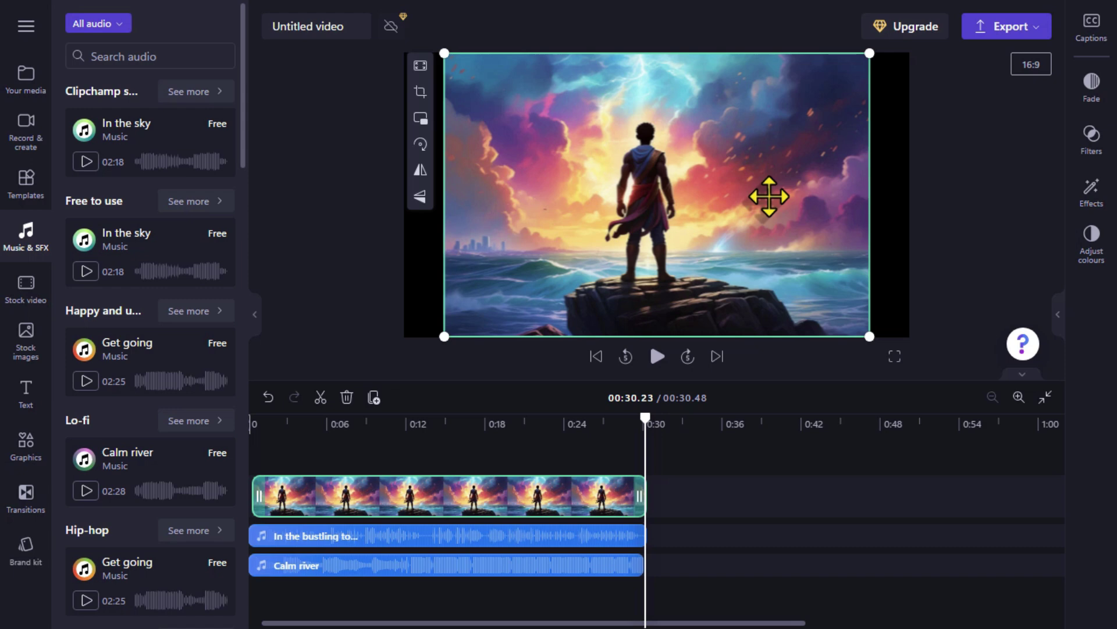
click(1093, 195)
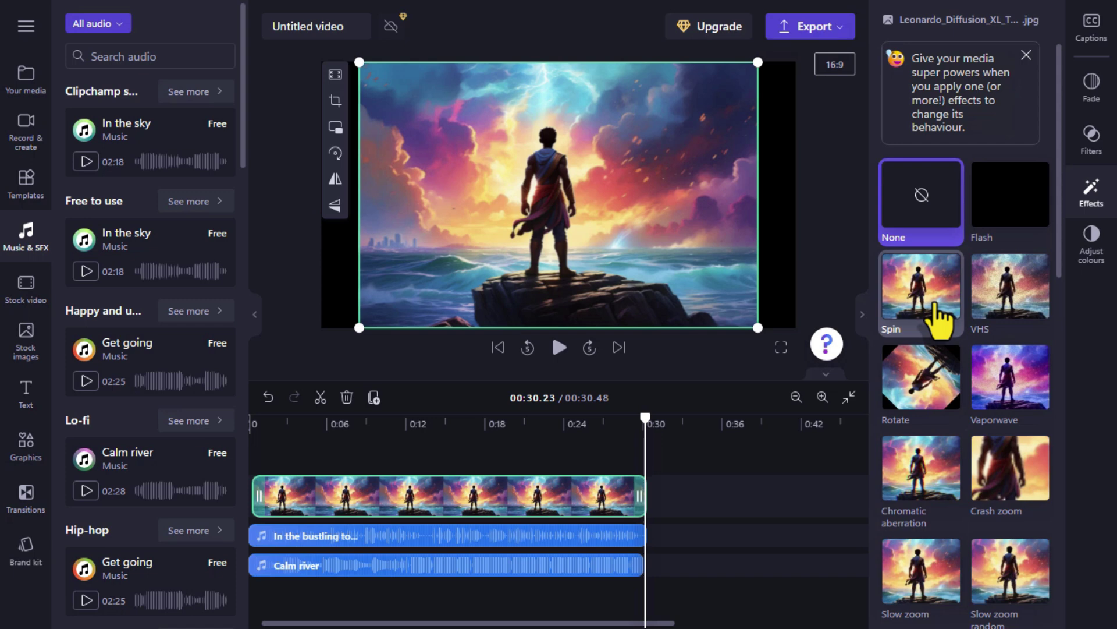
click(934, 303)
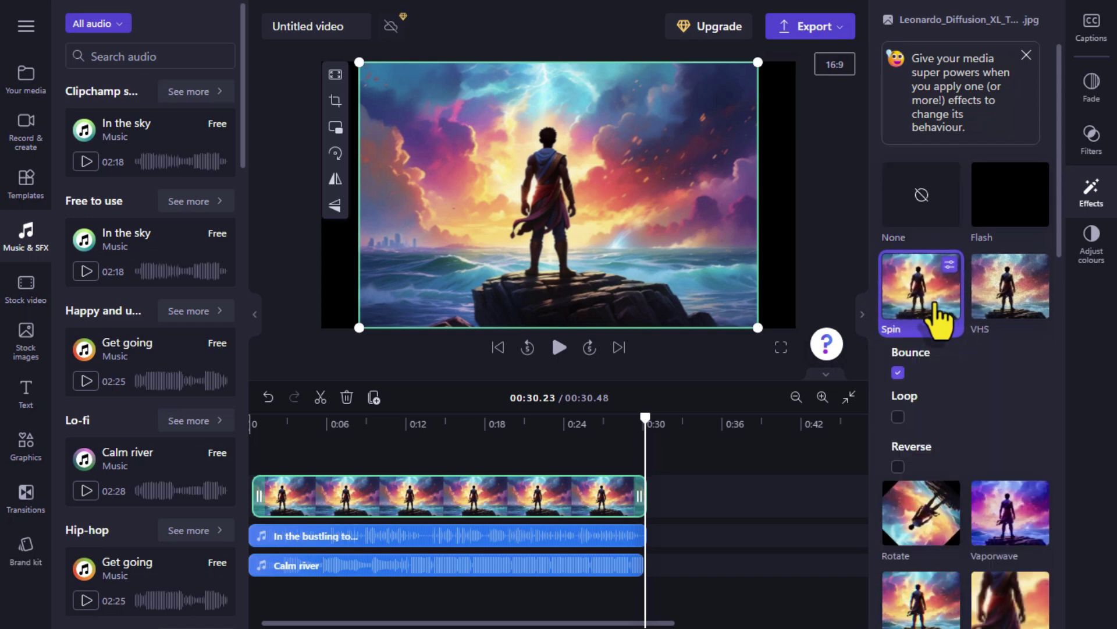
click(897, 417)
click(833, 271)
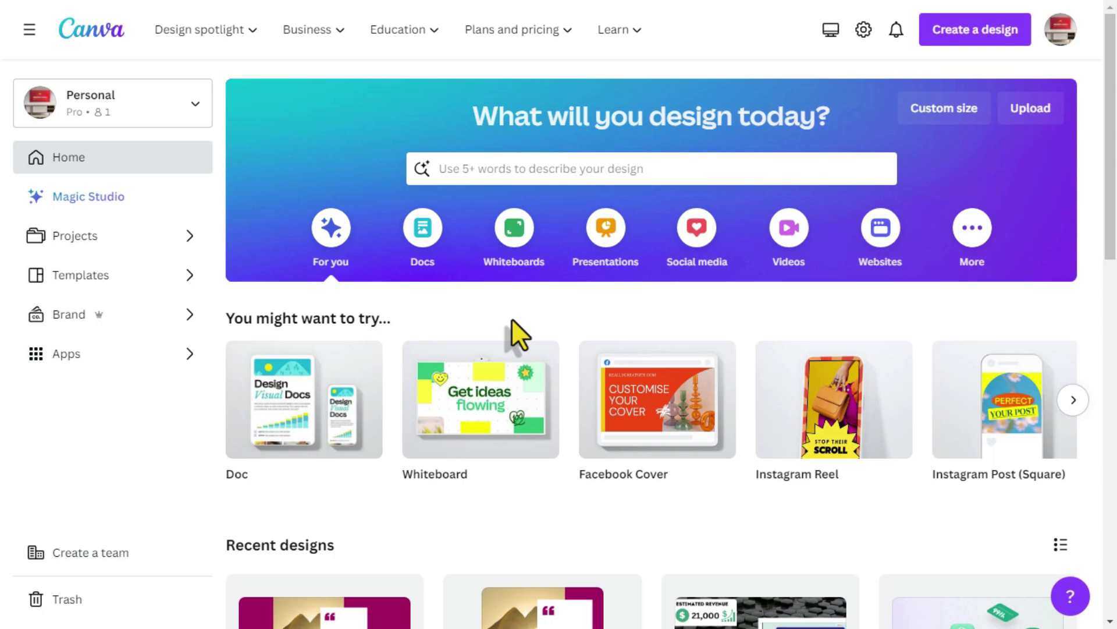
Search Canva's templates with the prompt "create a yt thumbnail using this title:Kindred Ripples", pasting in the story title
key(F11)
key(F11)
click(576, 175)
text(cr)
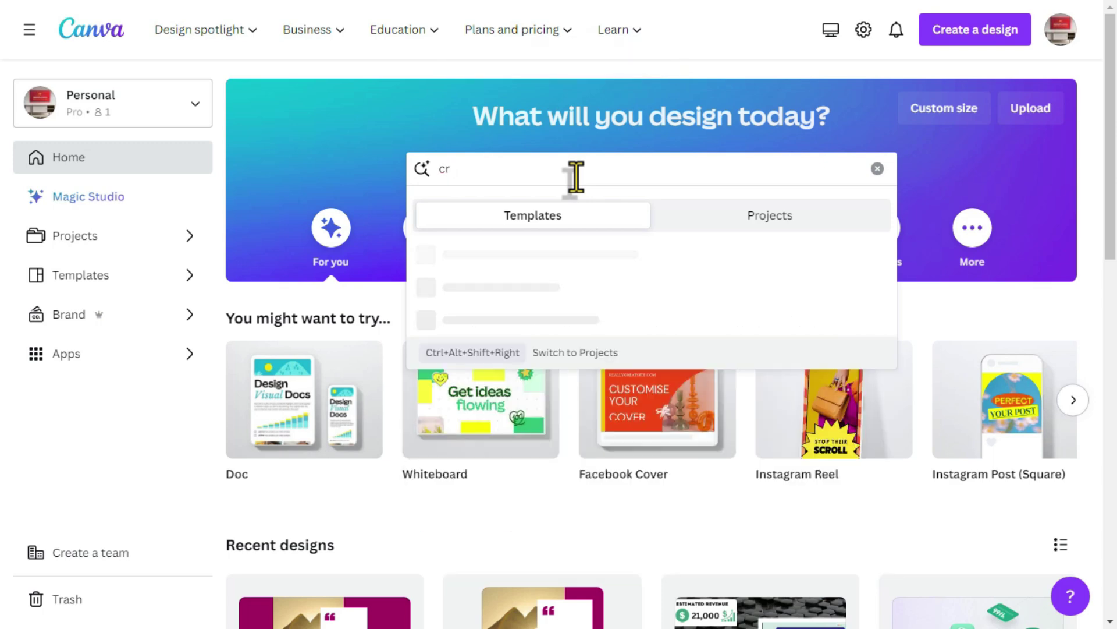
text(eate a )
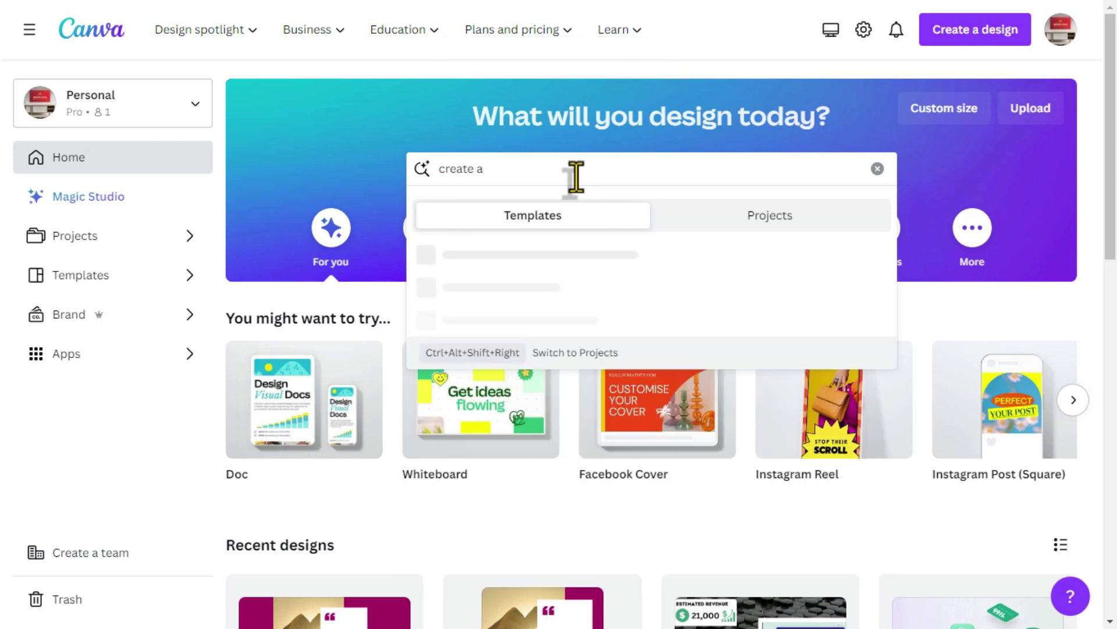
text(yt)
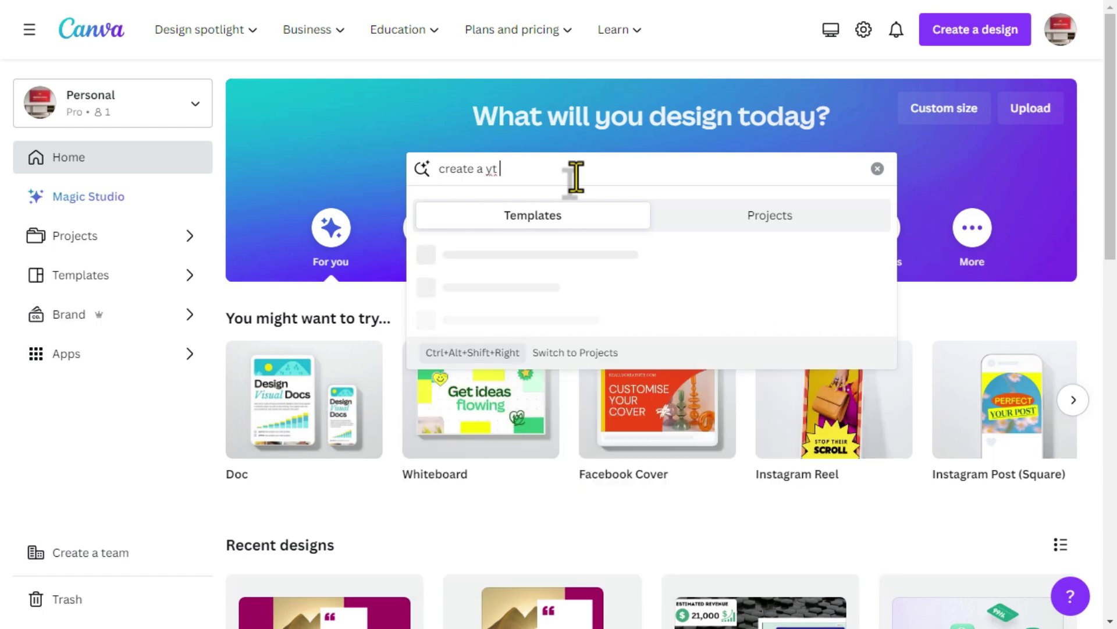
text( thumbnail using this )
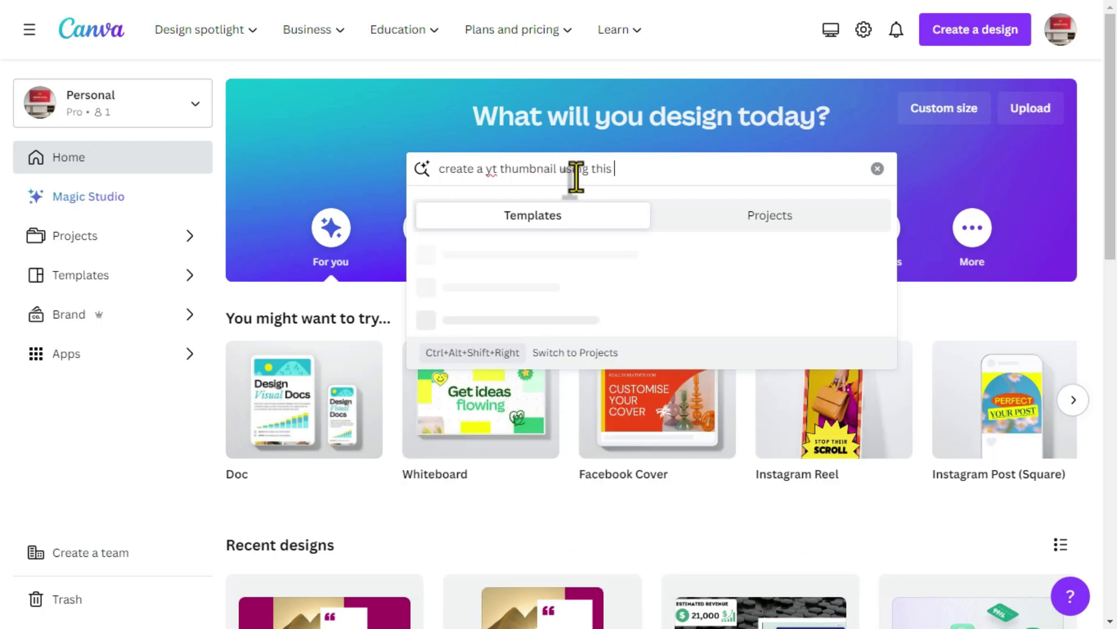
text(title)
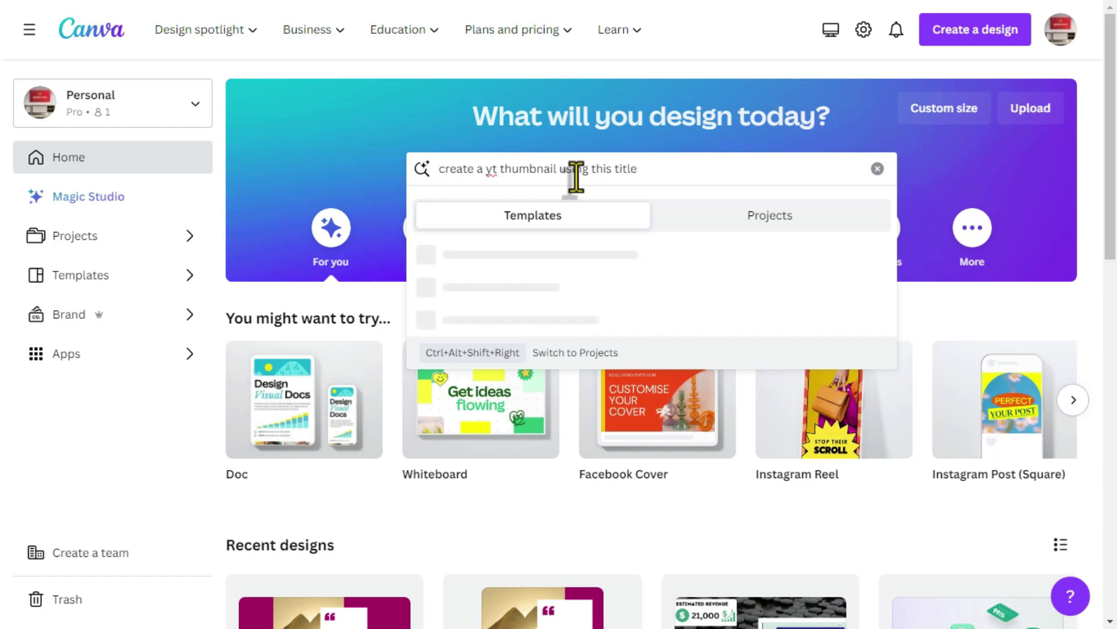
text(:)
right_click(655, 173)
click(694, 330)
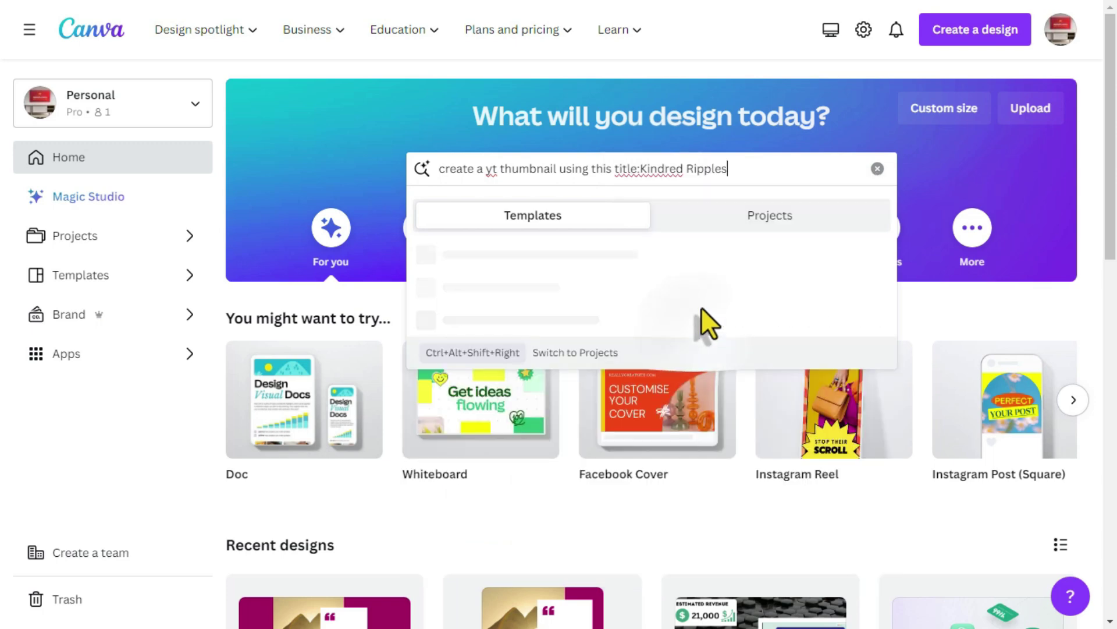
key(Return)
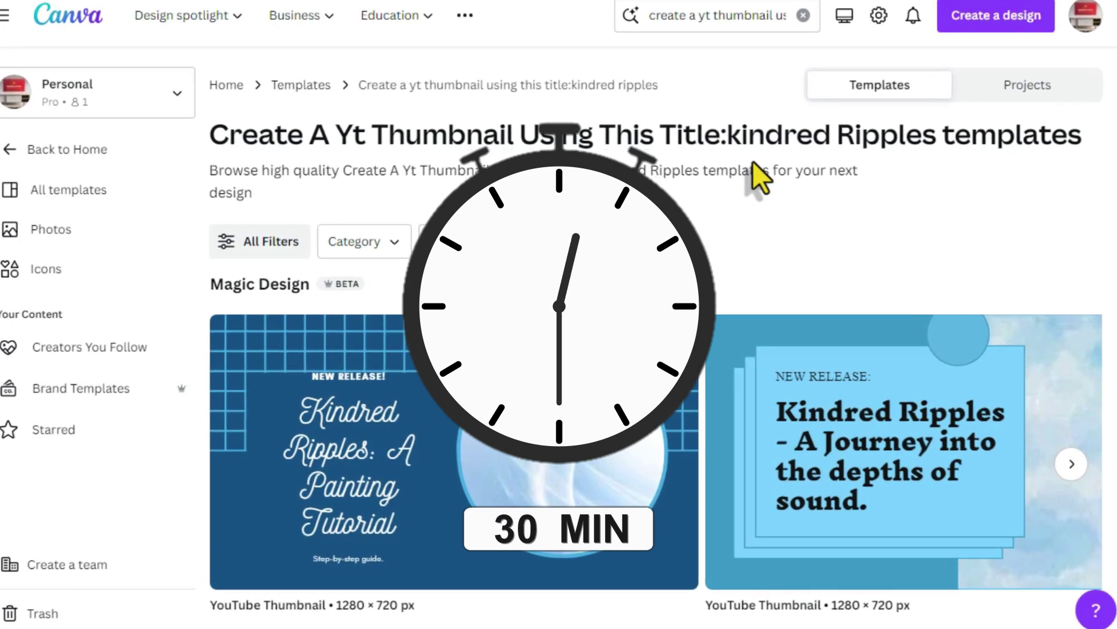
Browse through the generated Magic Design YouTube thumbnails to the end of the row
click(1072, 464)
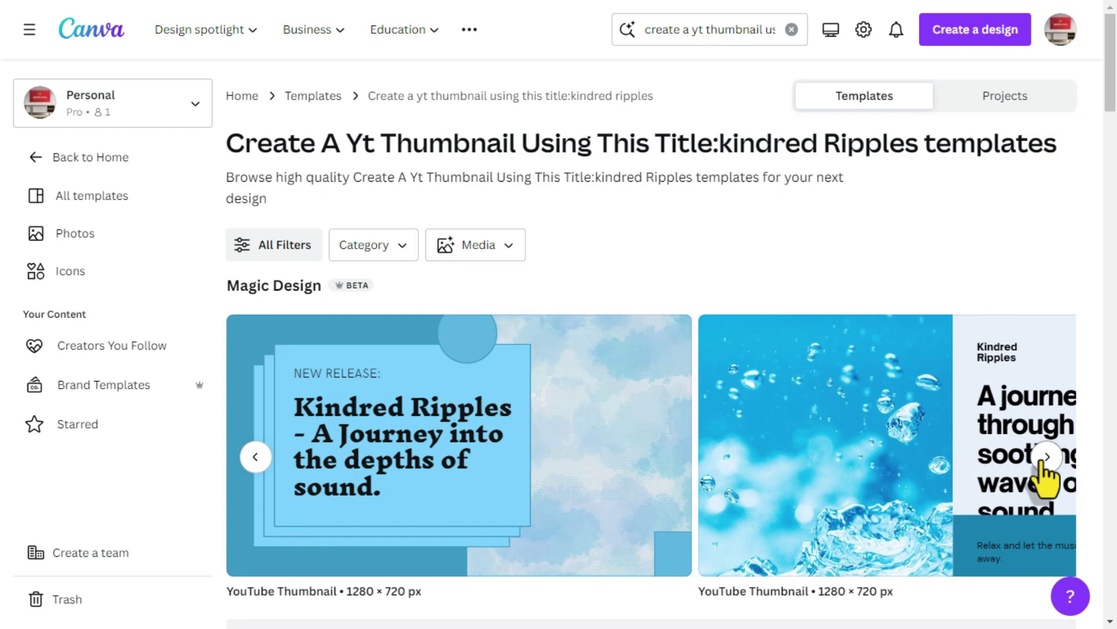
click(1042, 466)
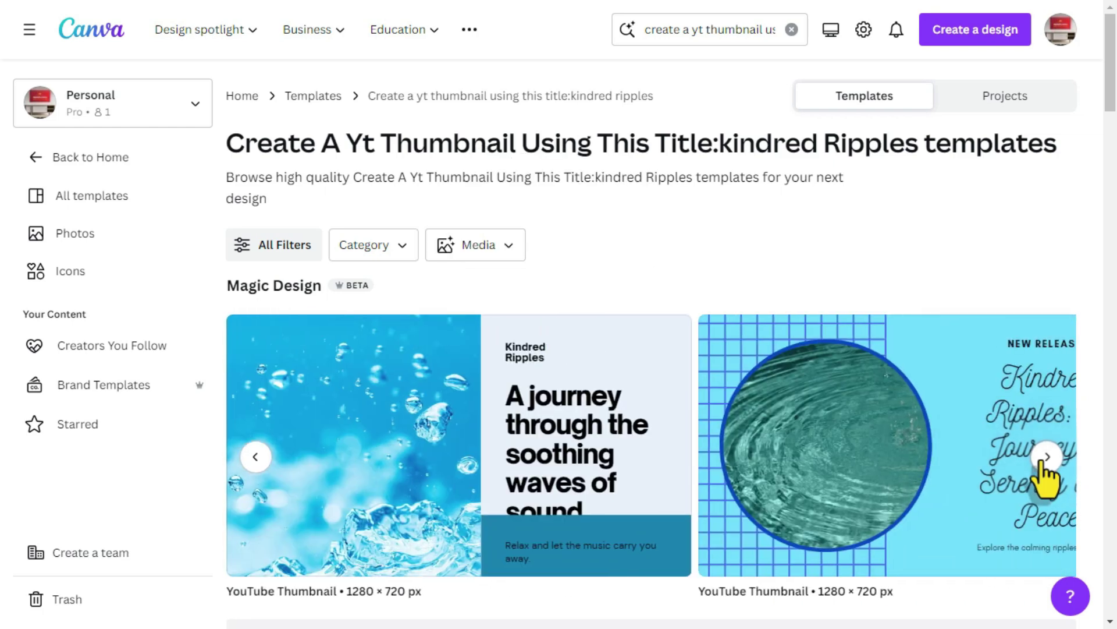
click(1048, 457)
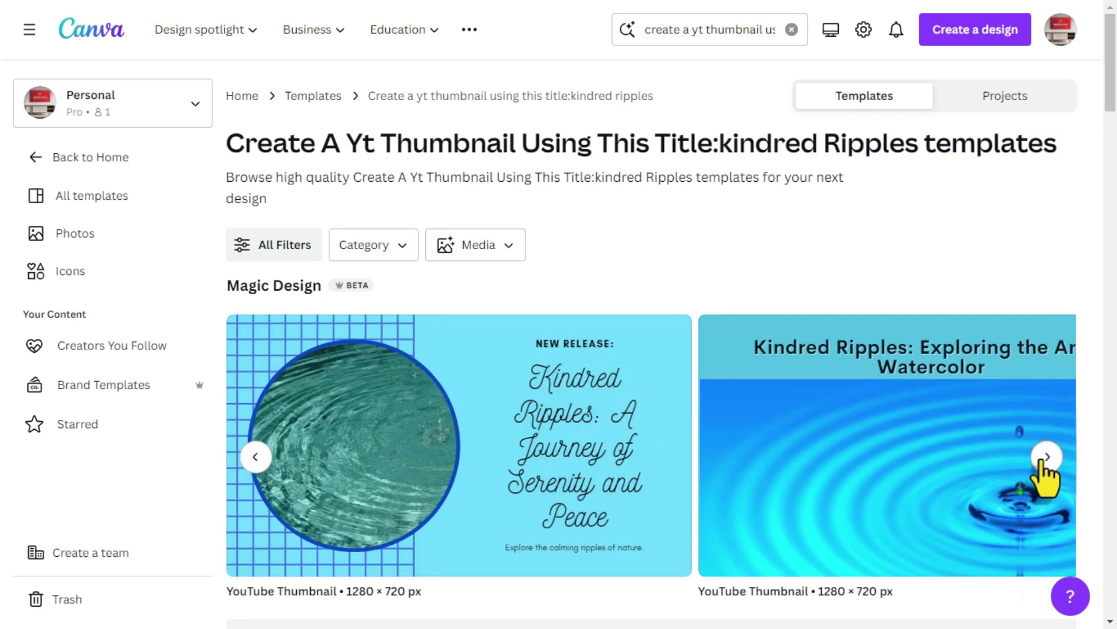
click(1046, 458)
click(1046, 458)
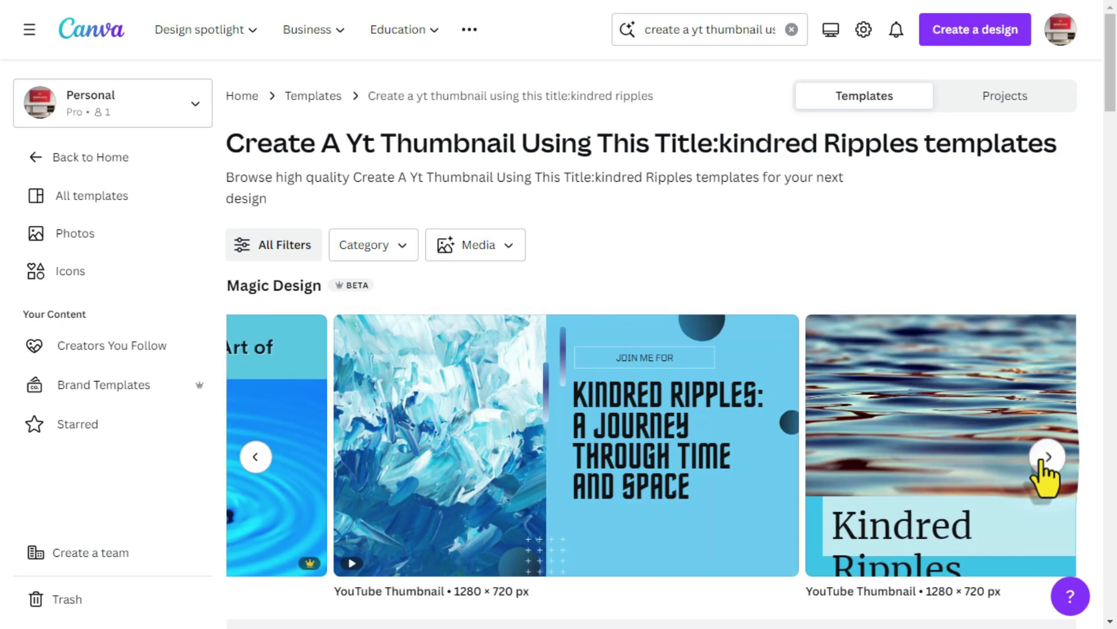
click(1046, 457)
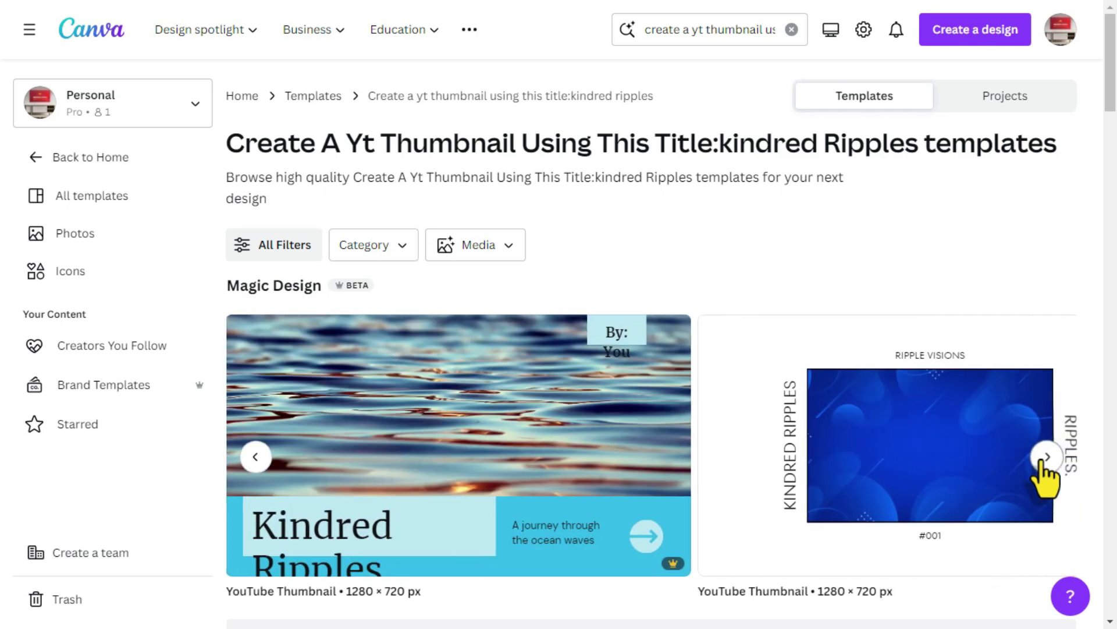
click(1047, 458)
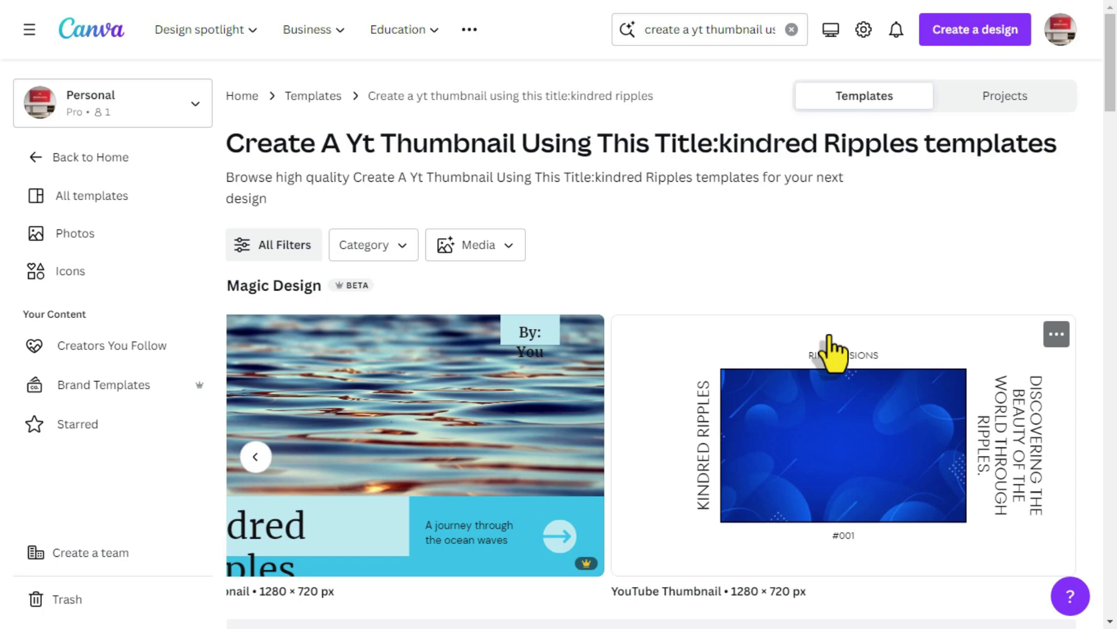